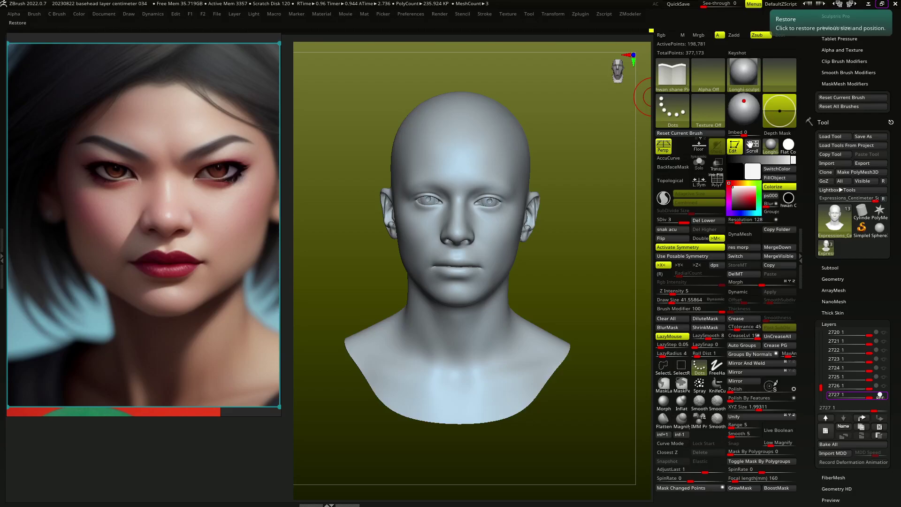
Select the wide1 eye subtool and shift the eyeballs slightly along X with the gizmo.
{"action": "left_click", "coordinate": [547, 192], "text": "alt"}
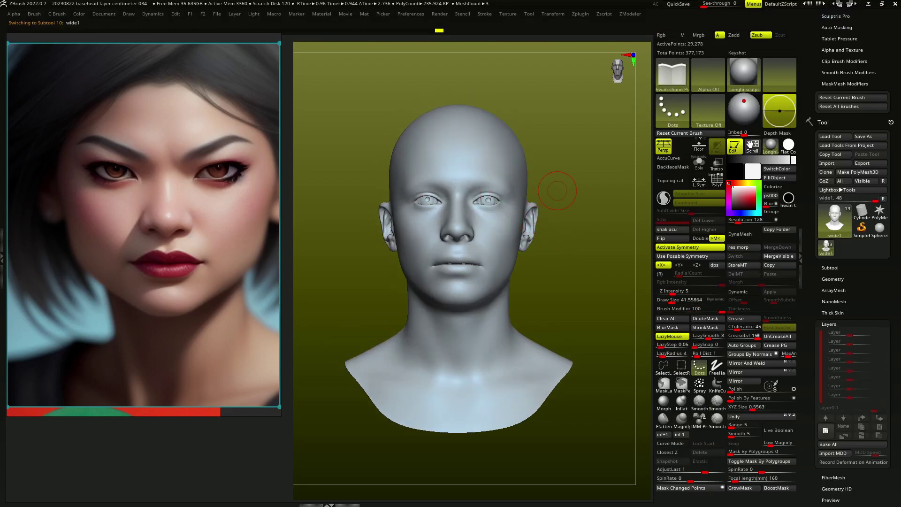
{"action": "key", "text": "r"}
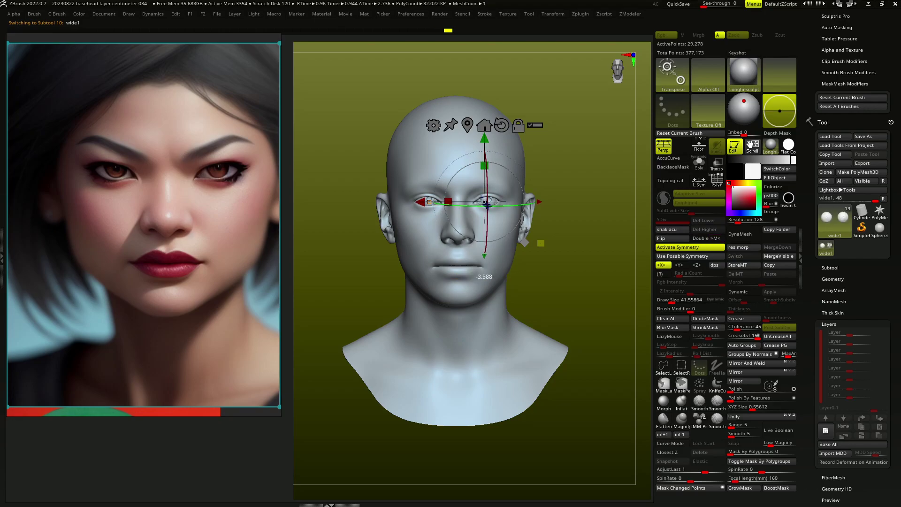
{"action": "left_click_drag", "start_coordinate": [487, 205], "coordinate": [486, 205]}
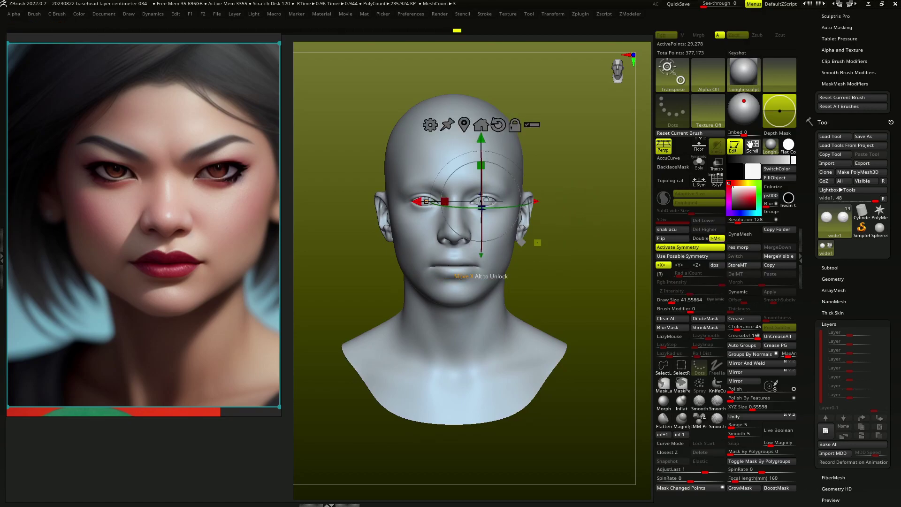
{"action": "left_click_drag", "start_coordinate": [417, 201], "coordinate": [420, 202]}
Check the eye placement against the reference from slightly turned views, toggling the gizmo.
{"action": "key", "text": "q"}
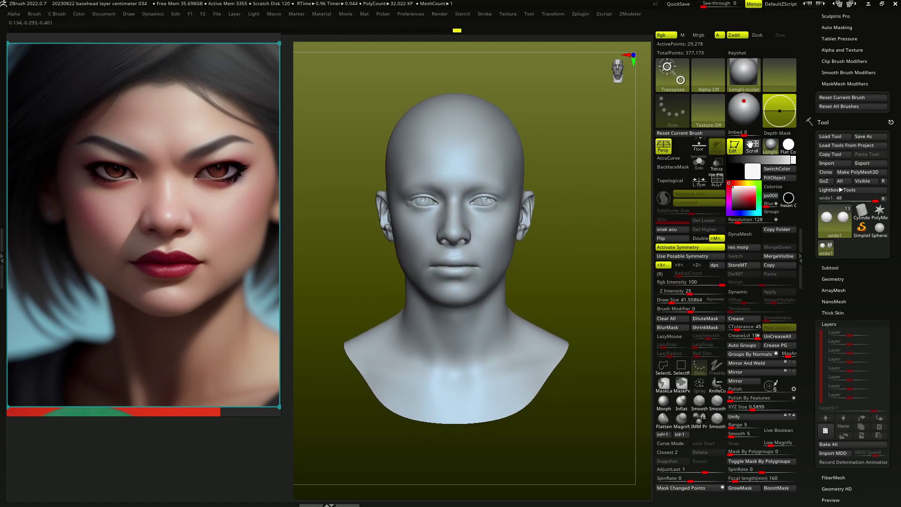
{"action": "key", "text": "w"}
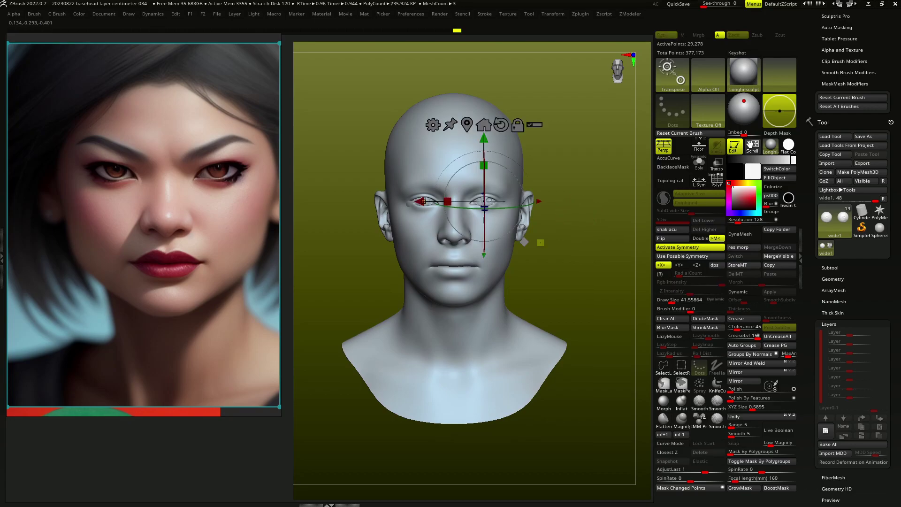
{"action": "key", "text": "q"}
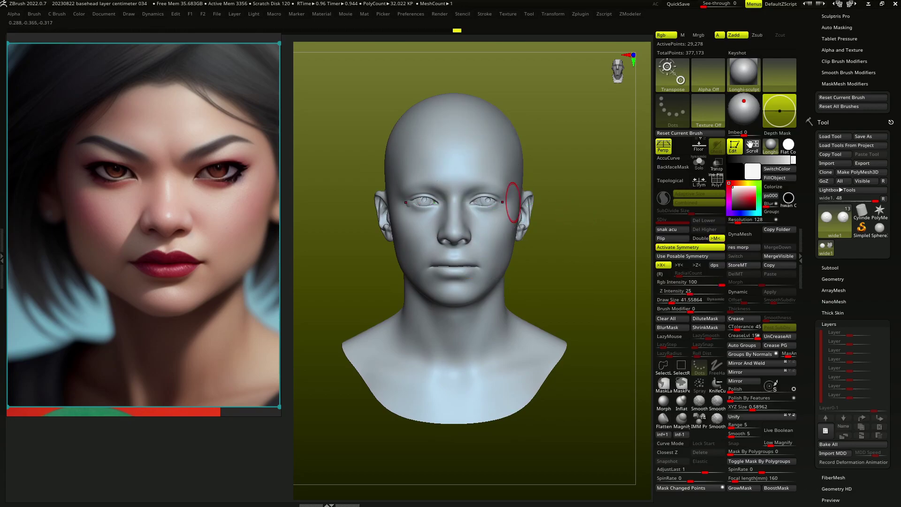
{"action": "left_click_drag", "start_coordinate": [572, 227], "coordinate": [584, 230]}
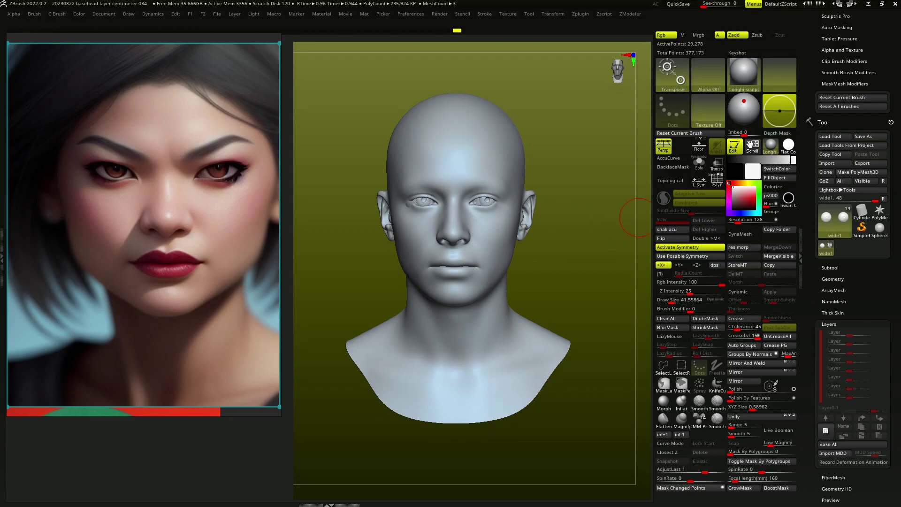
{"action": "key", "text": "w"}
{"action": "key", "text": "q"}
{"action": "left_click_drag", "start_coordinate": [573, 221], "coordinate": [582, 223]}
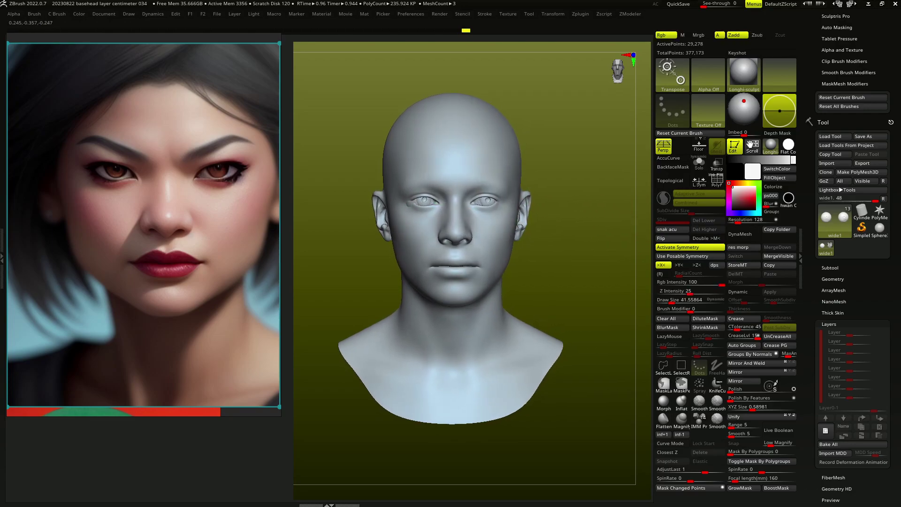
{"action": "key", "text": "w"}
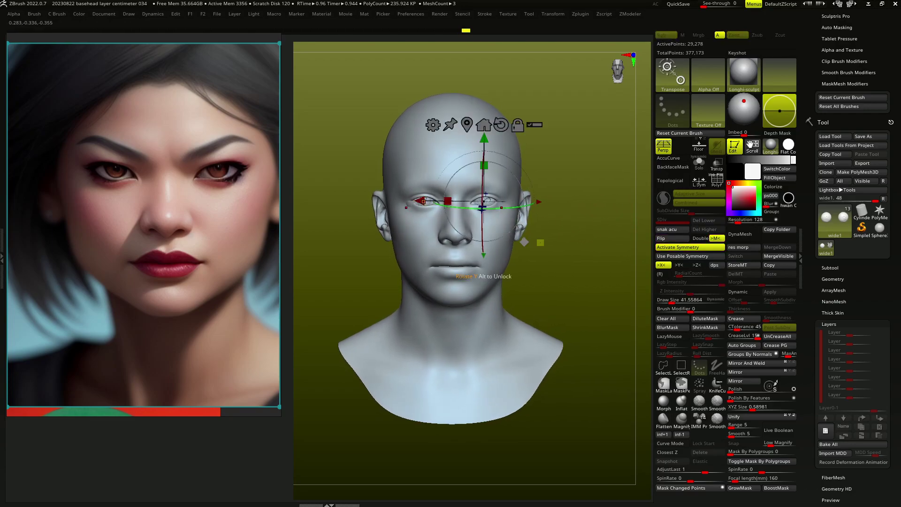
{"action": "key", "text": "q"}
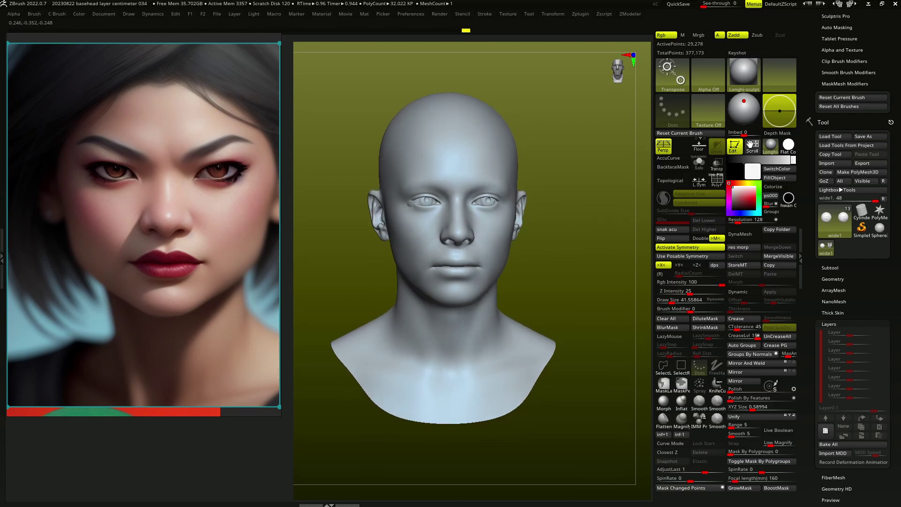
{"action": "left_click_drag", "start_coordinate": [559, 224], "coordinate": [571, 224]}
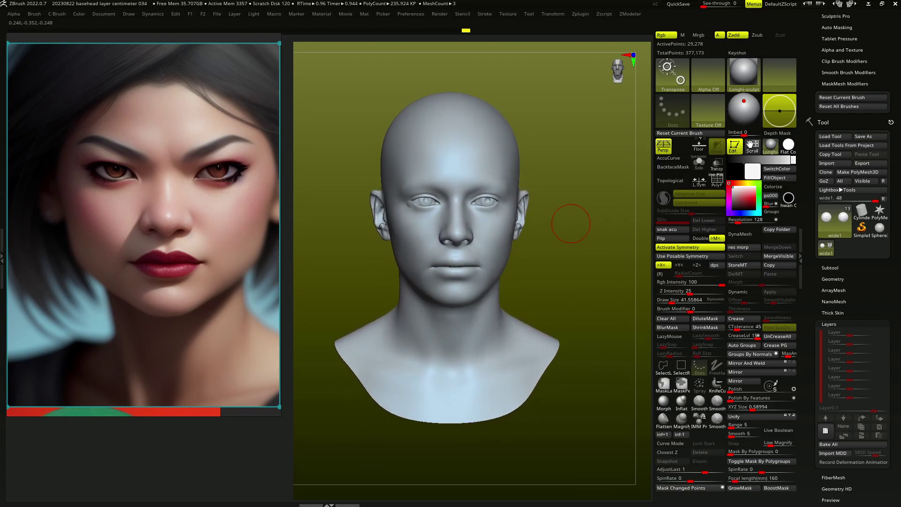
{"action": "left_click_drag", "start_coordinate": [592, 252], "coordinate": [593, 249]}
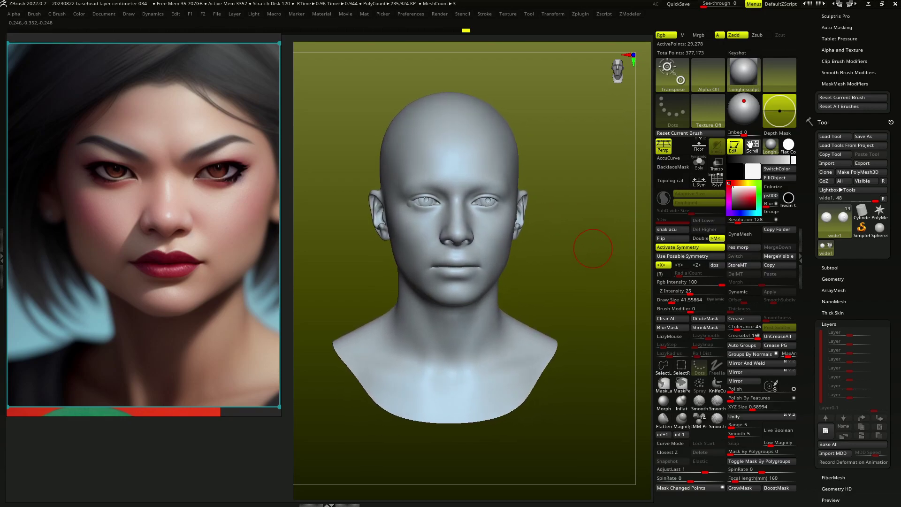
Activate the Expressions_Centimeter_Scale1_1 subtool, zoom out, and drop it to SDiv 1.
{"action": "left_click", "coordinate": [496, 246], "text": "alt"}
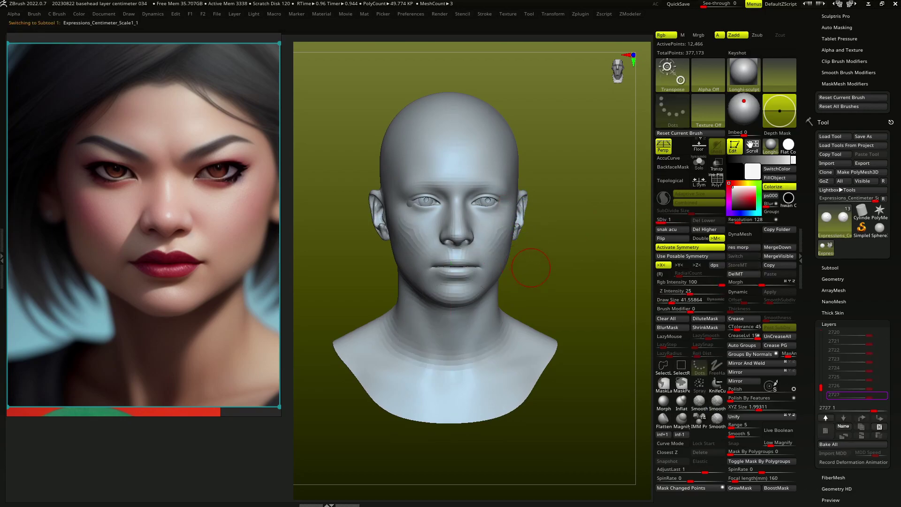
{"action": "left_click_drag", "start_coordinate": [543, 256], "coordinate": [452, 275], "text": "alt"}
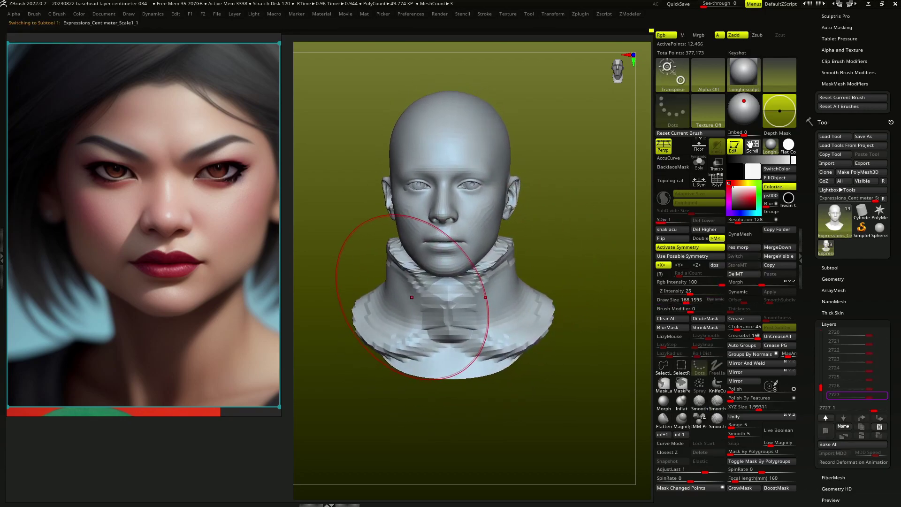
{"action": "key", "text": "w"}
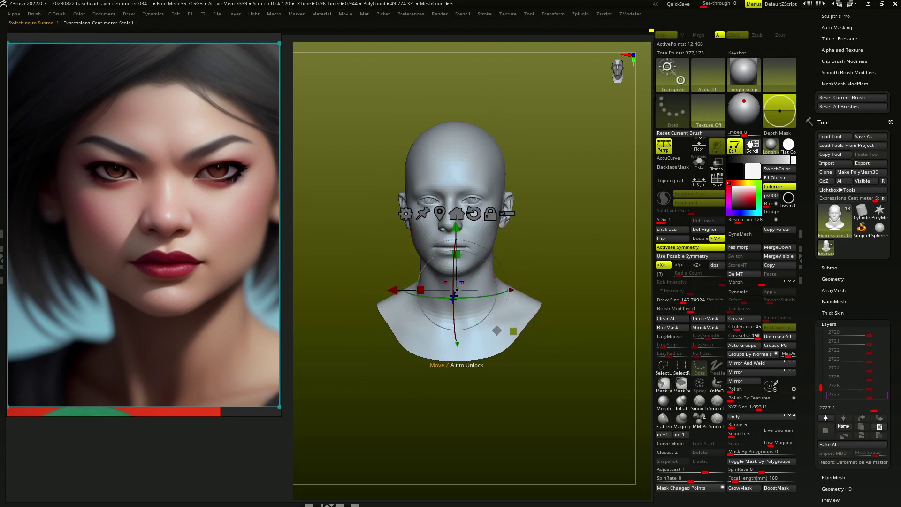
{"action": "key", "text": "q"}
{"action": "key", "text": "shift+d"}
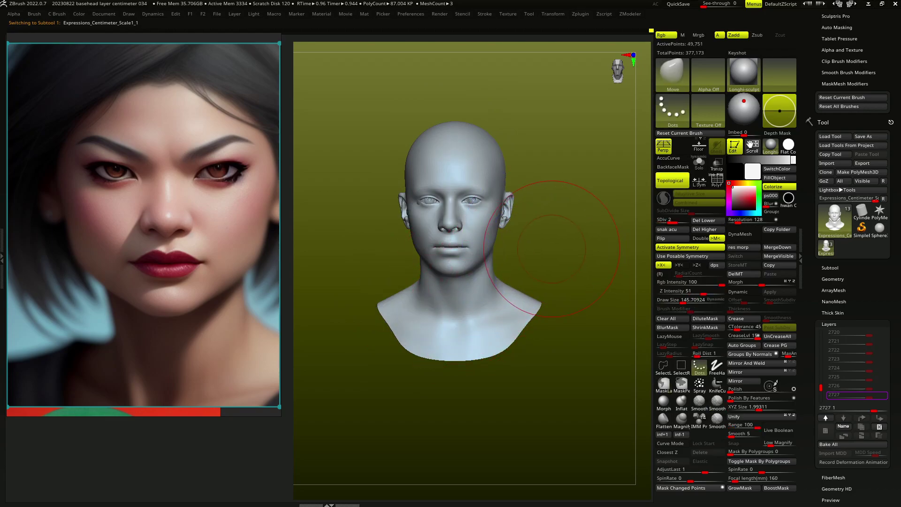
{"action": "key", "text": "s"}
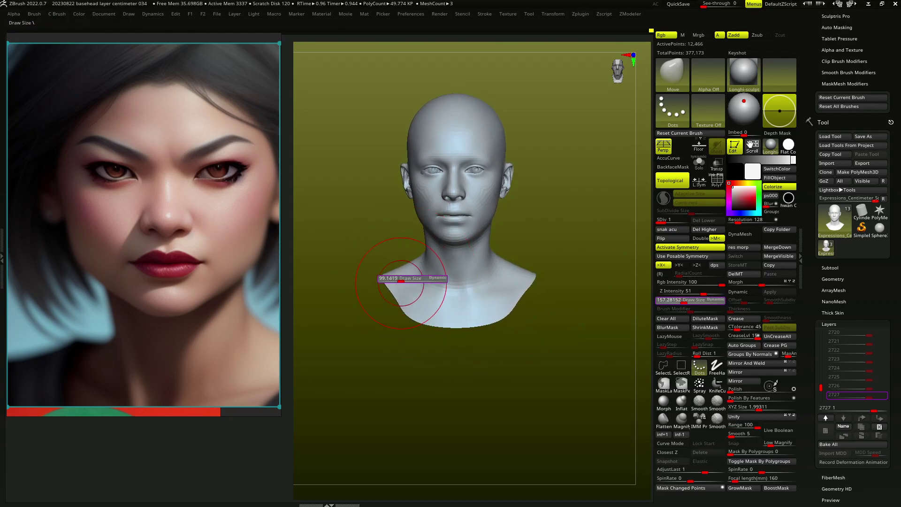
Move the jaw and neck from profile and three-quarter views with a Move brush of 61.5876.
{"action": "left_click_drag", "start_coordinate": [399, 268], "coordinate": [469, 272]}
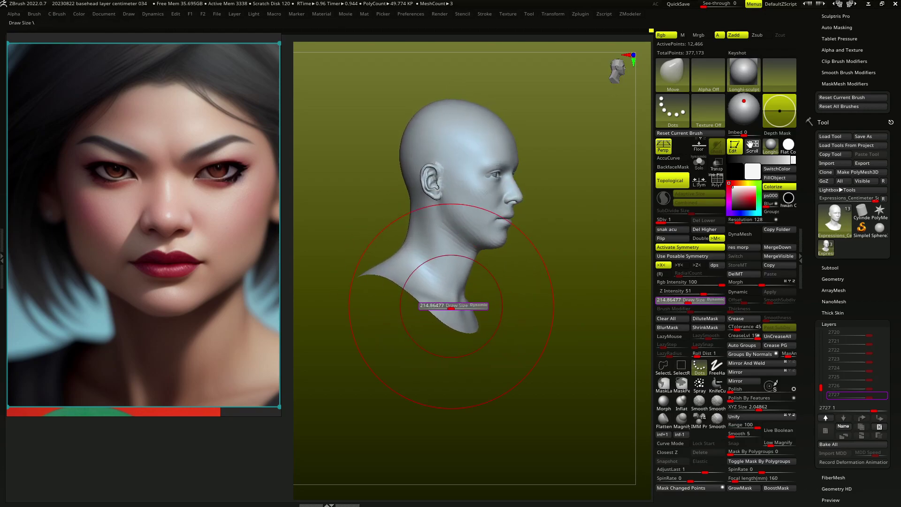
{"action": "left_click_drag", "start_coordinate": [451, 306], "coordinate": [446, 306]}
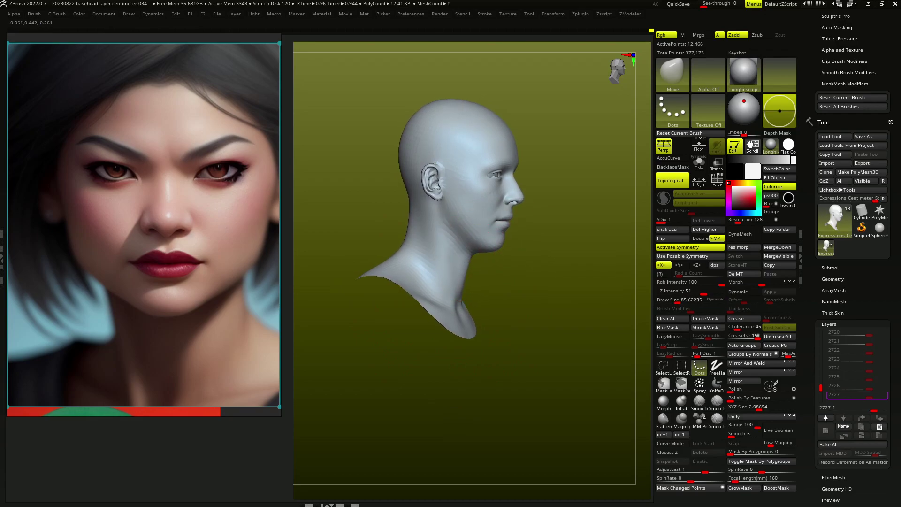
{"action": "left_click_drag", "start_coordinate": [474, 277], "coordinate": [435, 269]}
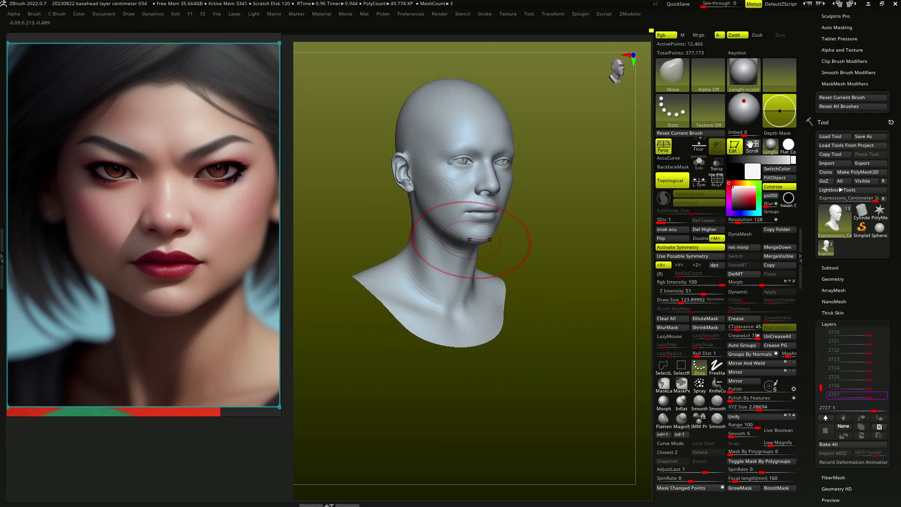
{"action": "mouse_move", "coordinate": [461, 242]}
{"action": "left_mouse_down"}
{"action": "mouse_move", "coordinate": [443, 241]}
{"action": "mouse_move", "coordinate": [474, 227]}
{"action": "left_mouse_up"}
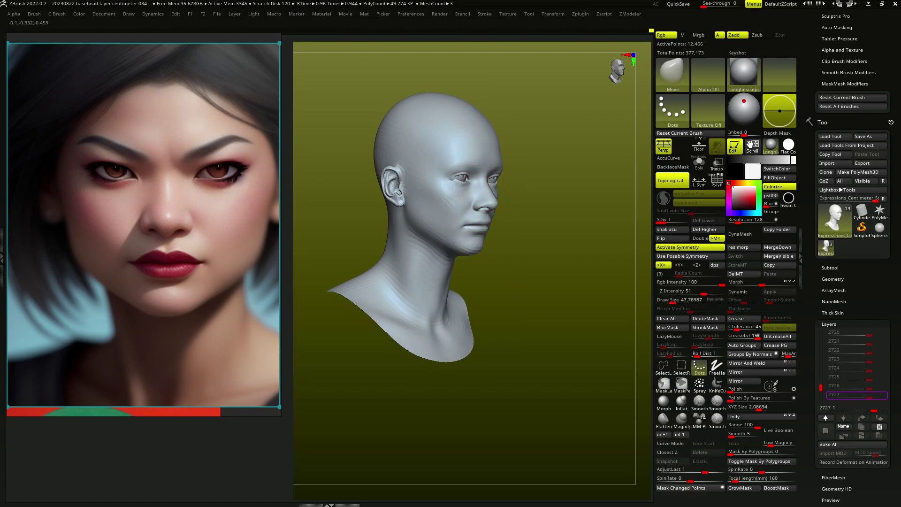
{"action": "mouse_move", "coordinate": [474, 183]}
{"action": "left_mouse_down"}
{"action": "mouse_move", "coordinate": [423, 183]}
{"action": "mouse_move", "coordinate": [462, 193]}
{"action": "left_mouse_up"}
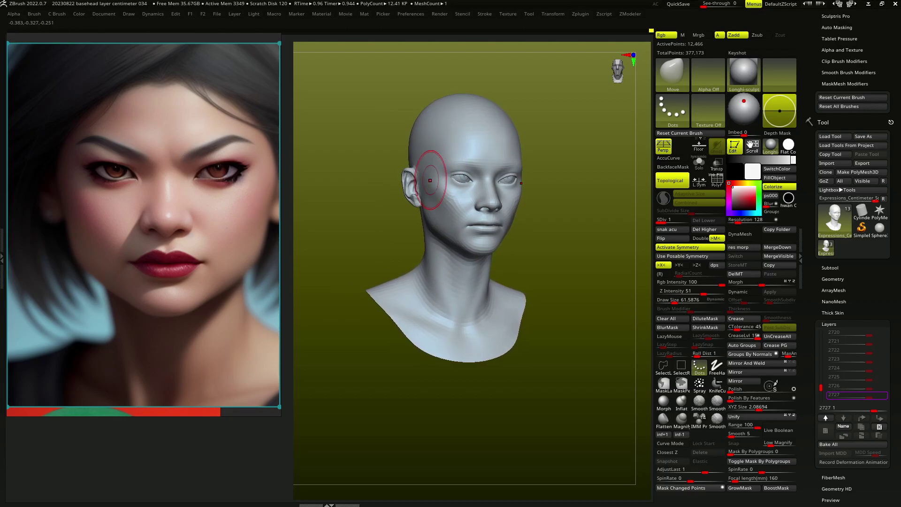
Push and pull the skull, cheeks, jaw and lips with the Move brush at draw size 94.52411.
{"action": "key", "text": "s"}
{"action": "left_click_drag", "start_coordinate": [408, 187], "coordinate": [412, 187]}
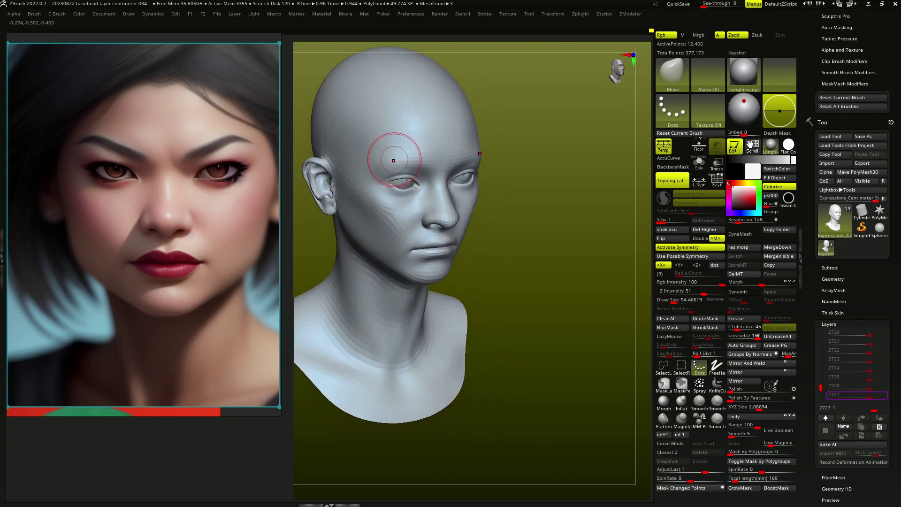
{"action": "key", "text": "bracketright"}
{"action": "key", "text": "bracketright"}
{"action": "key", "text": "bracketright"}
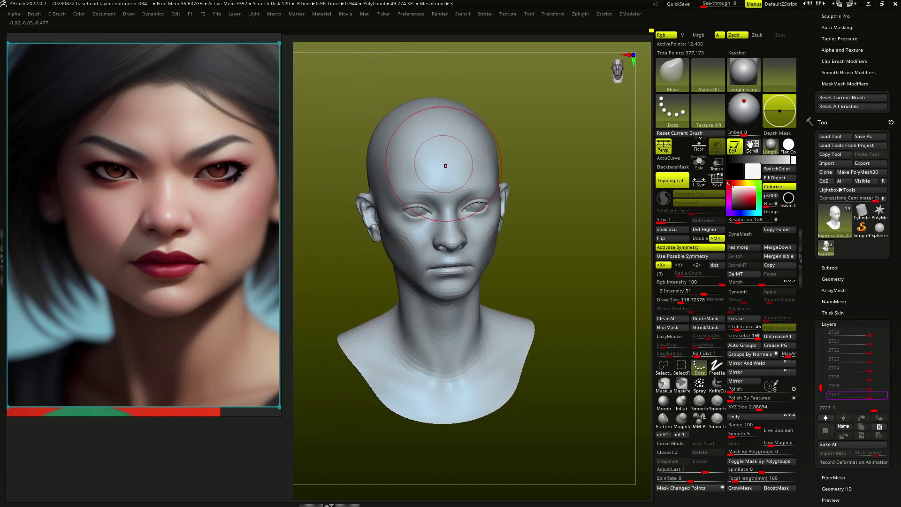
{"action": "key", "text": "bracketleft"}
{"action": "key", "text": "bracketleft"}
{"action": "key", "text": "bracketleft"}
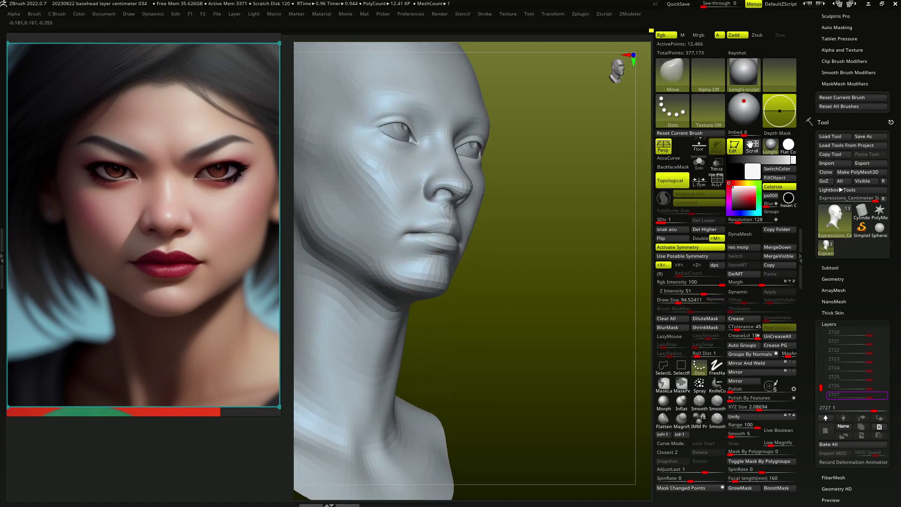
Slide the lip surfaces into shape with the hwan NudgeSlide brush, adjusting its draw size.
{"action": "left_click_drag", "start_coordinate": [371, 295], "coordinate": [360, 295]}
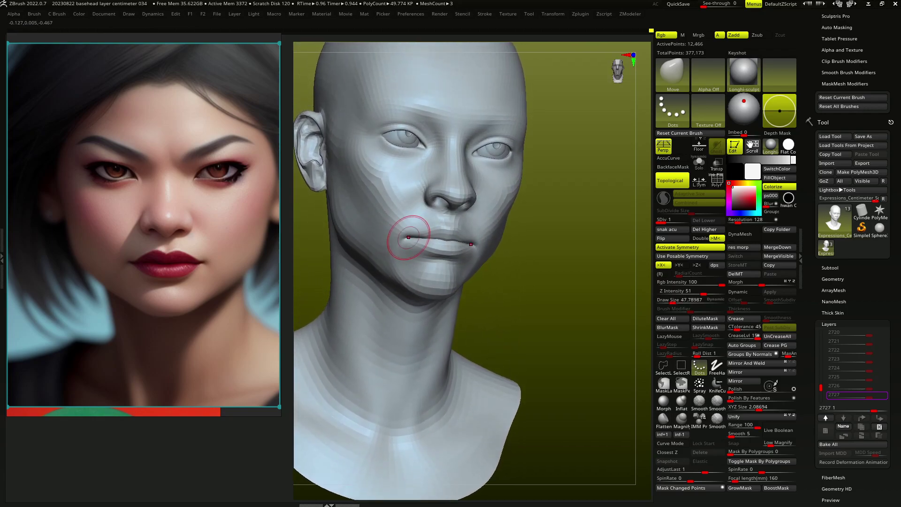
{"action": "key", "text": "n"}
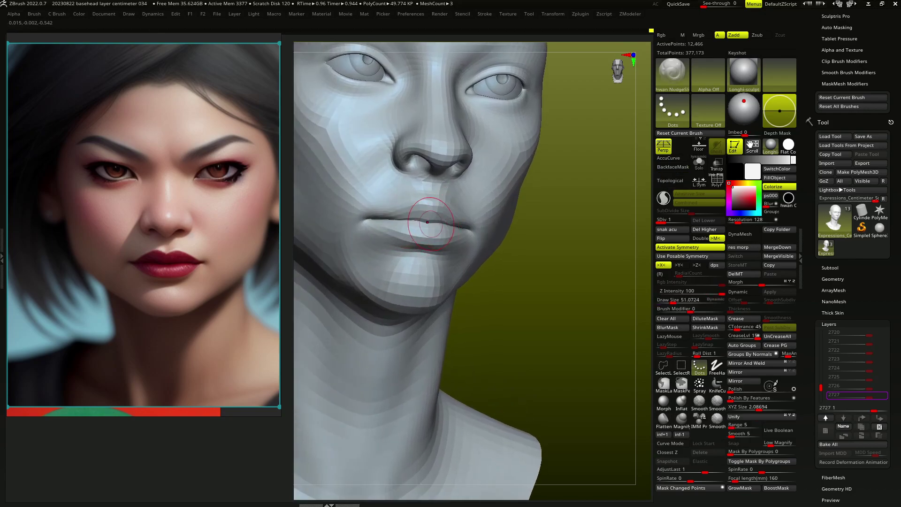
{"action": "right_click_drag", "start_coordinate": [439, 220], "coordinate": [428, 228]}
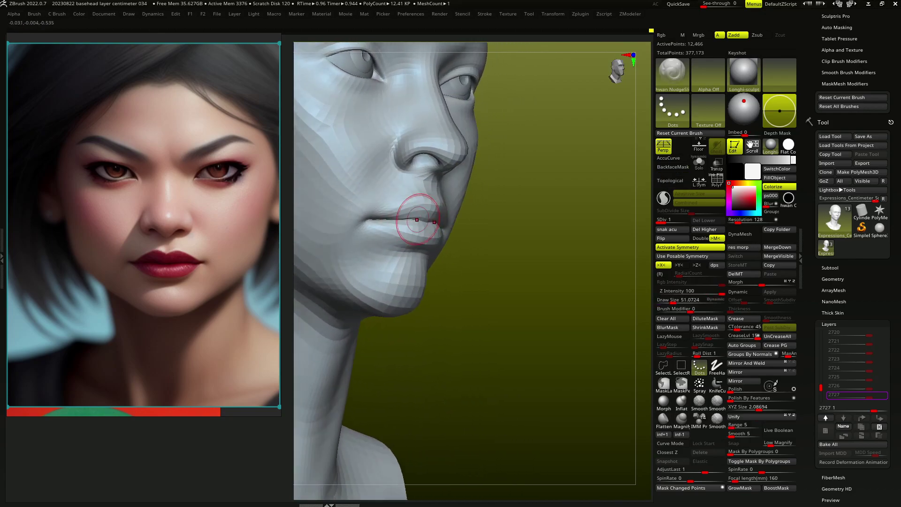
{"action": "key", "text": "s"}
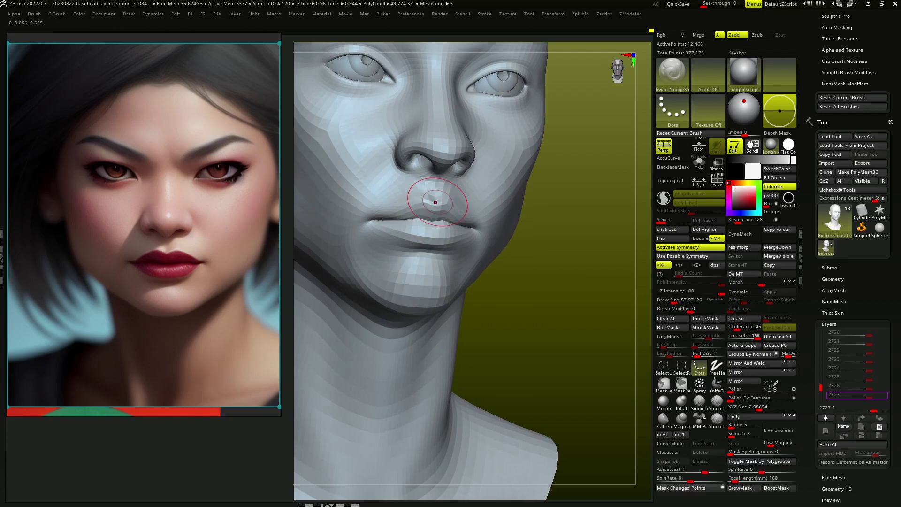
{"action": "mouse_move", "coordinate": [432, 191]}
{"action": "right_mouse_down"}
{"action": "mouse_move", "coordinate": [403, 181]}
{"action": "mouse_move", "coordinate": [414, 145]}
{"action": "mouse_move", "coordinate": [429, 161]}
{"action": "mouse_move", "coordinate": [413, 168]}
{"action": "mouse_move", "coordinate": [415, 149]}
{"action": "mouse_move", "coordinate": [432, 162]}
{"action": "mouse_move", "coordinate": [425, 171]}
{"action": "mouse_move", "coordinate": [404, 156]}
{"action": "mouse_move", "coordinate": [412, 151]}
{"action": "mouse_move", "coordinate": [371, 161]}
{"action": "mouse_move", "coordinate": [366, 137]}
{"action": "mouse_move", "coordinate": [375, 126]}
{"action": "mouse_move", "coordinate": [362, 161]}
{"action": "mouse_move", "coordinate": [380, 144]}
{"action": "mouse_move", "coordinate": [358, 157]}
{"action": "mouse_move", "coordinate": [400, 127]}
{"action": "right_mouse_up"}
{"action": "key", "text": "s"}
Alternate Move, NudgeSlide and Standard brushes on the mouth, ending on Move at 57.97126.
{"action": "key", "text": "m"}
{"action": "key", "text": "s"}
{"action": "key", "text": "n"}
{"action": "key", "text": "b"}
{"action": "key", "text": "s"}
{"action": "key", "text": "t"}
{"action": "key", "text": "b"}
{"action": "key", "text": "m"}
{"action": "key", "text": "v"}
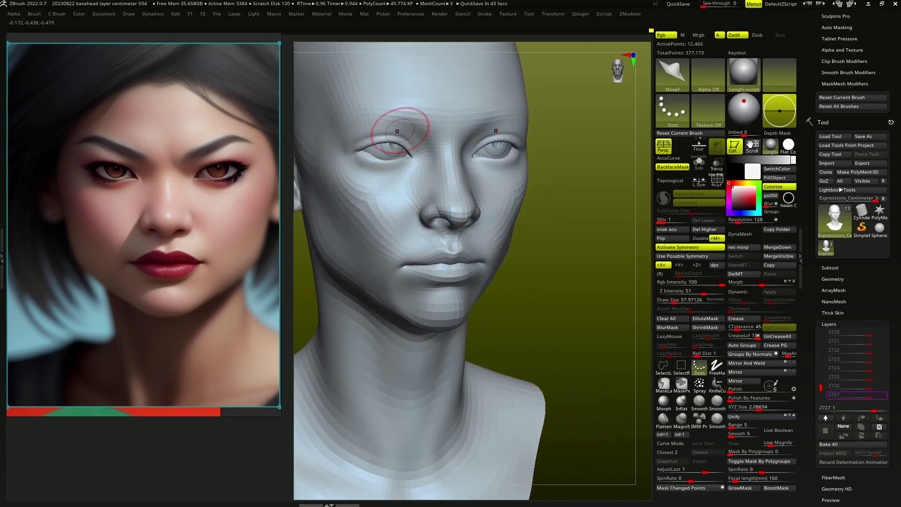
Shape the eyelids with hwan NudgeSlide while orbiting, then rework the nose and chin.
{"action": "key", "text": "b"}
{"action": "key", "text": "h"}
{"action": "key", "text": "w"}
{"action": "right_click_drag", "start_coordinate": [412, 195], "coordinate": [383, 197]}
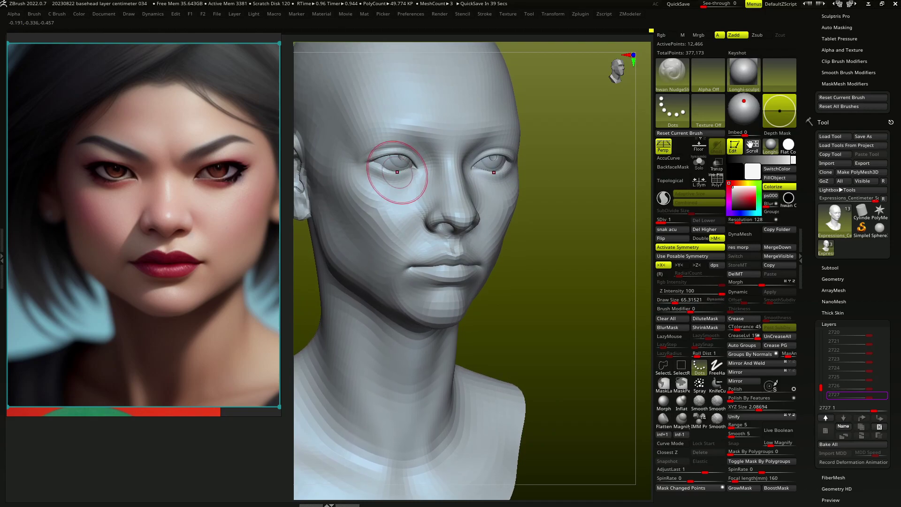
{"action": "mouse_move", "coordinate": [362, 157]}
{"action": "right_mouse_down"}
{"action": "mouse_move", "coordinate": [378, 168]}
{"action": "mouse_move", "coordinate": [355, 166]}
{"action": "mouse_move", "coordinate": [390, 162]}
{"action": "mouse_move", "coordinate": [361, 153]}
{"action": "mouse_move", "coordinate": [382, 111]}
{"action": "mouse_move", "coordinate": [457, 135]}
{"action": "mouse_move", "coordinate": [406, 161]}
{"action": "mouse_move", "coordinate": [442, 159]}
{"action": "mouse_move", "coordinate": [457, 143]}
{"action": "mouse_move", "coordinate": [451, 152]}
{"action": "mouse_move", "coordinate": [463, 151]}
{"action": "mouse_move", "coordinate": [461, 179]}
{"action": "mouse_move", "coordinate": [422, 191]}
{"action": "mouse_move", "coordinate": [438, 177]}
{"action": "right_mouse_up"}
{"action": "mouse_move", "coordinate": [416, 176]}
{"action": "right_mouse_down"}
{"action": "mouse_move", "coordinate": [331, 151]}
{"action": "mouse_move", "coordinate": [433, 187]}
{"action": "mouse_move", "coordinate": [404, 217]}
{"action": "mouse_move", "coordinate": [467, 253]}
{"action": "mouse_move", "coordinate": [453, 195]}
{"action": "mouse_move", "coordinate": [440, 216]}
{"action": "mouse_move", "coordinate": [467, 226]}
{"action": "mouse_move", "coordinate": [434, 247]}
{"action": "mouse_move", "coordinate": [444, 228]}
{"action": "mouse_move", "coordinate": [425, 232]}
{"action": "mouse_move", "coordinate": [450, 243]}
{"action": "mouse_move", "coordinate": [443, 264]}
{"action": "right_mouse_up"}
{"action": "mouse_move", "coordinate": [411, 289]}
{"action": "right_mouse_down"}
{"action": "mouse_move", "coordinate": [331, 252]}
{"action": "mouse_move", "coordinate": [373, 282]}
{"action": "mouse_move", "coordinate": [432, 301]}
{"action": "mouse_move", "coordinate": [423, 284]}
{"action": "right_mouse_up"}
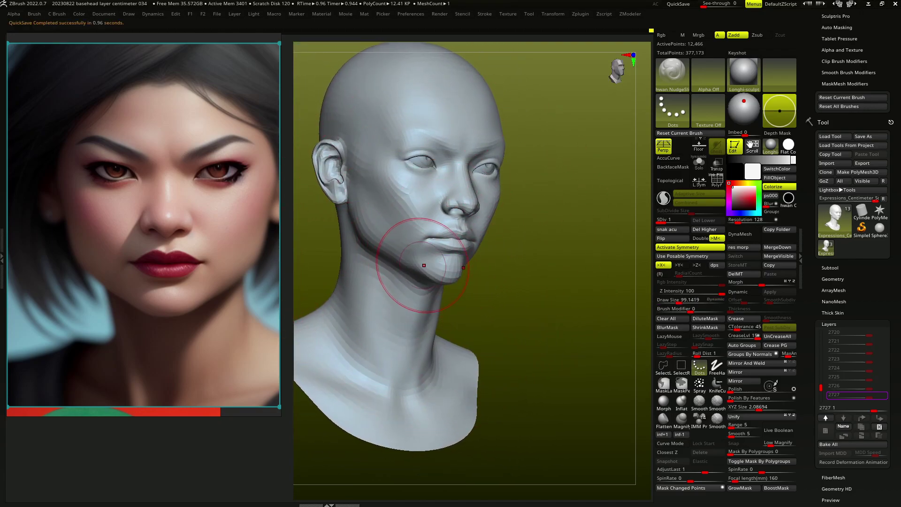
Reshape the cheeks and jaw with the Move brush from front and three-quarter views.
{"action": "right_click_drag", "start_coordinate": [424, 266], "coordinate": [462, 251]}
{"action": "key", "text": "b"}
{"action": "key", "text": "m"}
{"action": "key", "text": "v"}
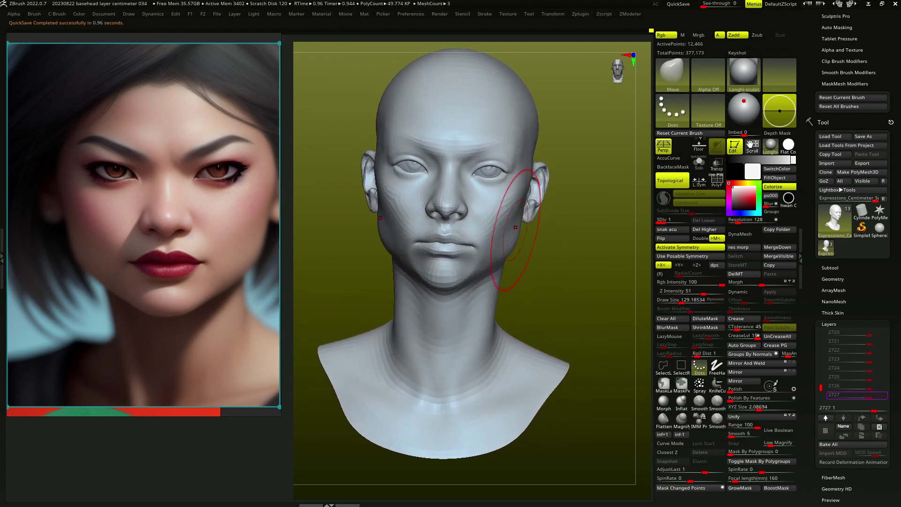
{"action": "mouse_move", "coordinate": [515, 227]}
{"action": "right_mouse_down"}
{"action": "mouse_move", "coordinate": [487, 237]}
{"action": "mouse_move", "coordinate": [514, 235]}
{"action": "mouse_move", "coordinate": [519, 207]}
{"action": "mouse_move", "coordinate": [543, 237]}
{"action": "mouse_move", "coordinate": [533, 177]}
{"action": "mouse_move", "coordinate": [523, 181]}
{"action": "mouse_move", "coordinate": [548, 165]}
{"action": "mouse_move", "coordinate": [529, 165]}
{"action": "mouse_move", "coordinate": [520, 151]}
{"action": "mouse_move", "coordinate": [512, 156]}
{"action": "mouse_move", "coordinate": [514, 188]}
{"action": "mouse_move", "coordinate": [459, 176]}
{"action": "mouse_move", "coordinate": [445, 196]}
{"action": "mouse_move", "coordinate": [422, 192]}
{"action": "mouse_move", "coordinate": [435, 191]}
{"action": "mouse_move", "coordinate": [432, 223]}
{"action": "mouse_move", "coordinate": [453, 192]}
{"action": "mouse_move", "coordinate": [455, 239]}
{"action": "mouse_move", "coordinate": [422, 227]}
{"action": "mouse_move", "coordinate": [422, 178]}
{"action": "right_mouse_up"}
{"action": "key", "text": "s"}
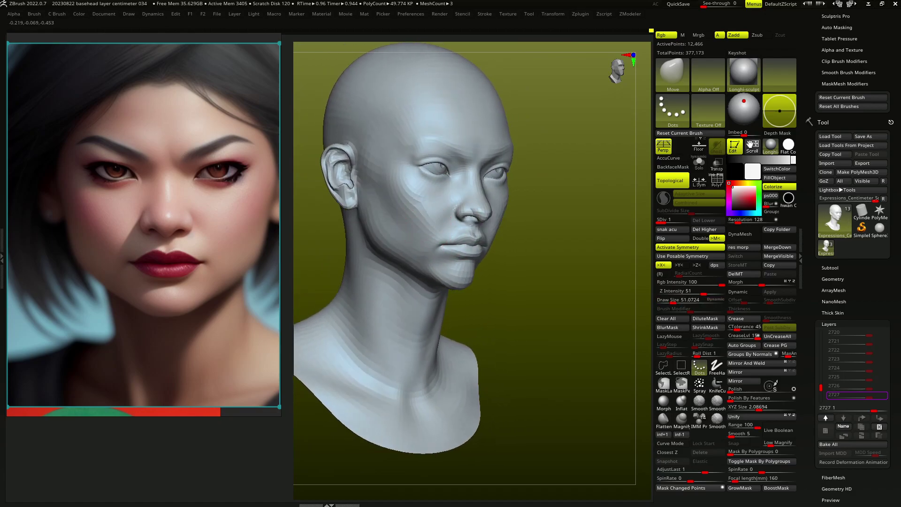
{"action": "mouse_move", "coordinate": [438, 218]}
{"action": "right_mouse_down"}
{"action": "mouse_move", "coordinate": [423, 251]}
{"action": "mouse_move", "coordinate": [442, 247]}
{"action": "mouse_move", "coordinate": [445, 213]}
{"action": "mouse_move", "coordinate": [434, 221]}
{"action": "mouse_move", "coordinate": [439, 249]}
{"action": "mouse_move", "coordinate": [426, 236]}
{"action": "mouse_move", "coordinate": [429, 217]}
{"action": "mouse_move", "coordinate": [428, 241]}
{"action": "mouse_move", "coordinate": [432, 217]}
{"action": "mouse_move", "coordinate": [446, 217]}
{"action": "mouse_move", "coordinate": [444, 235]}
{"action": "mouse_move", "coordinate": [457, 234]}
{"action": "mouse_move", "coordinate": [444, 244]}
{"action": "mouse_move", "coordinate": [444, 269]}
{"action": "right_mouse_up"}
Refine the nose and lips from profile and three-quarter views, ending at Move draw size 41.55864.
{"action": "mouse_move", "coordinate": [410, 223]}
{"action": "right_mouse_down"}
{"action": "mouse_move", "coordinate": [371, 211]}
{"action": "mouse_move", "coordinate": [413, 225]}
{"action": "mouse_move", "coordinate": [413, 192]}
{"action": "mouse_move", "coordinate": [446, 192]}
{"action": "mouse_move", "coordinate": [468, 221]}
{"action": "mouse_move", "coordinate": [466, 201]}
{"action": "mouse_move", "coordinate": [449, 223]}
{"action": "mouse_move", "coordinate": [449, 206]}
{"action": "right_mouse_up"}
{"action": "key", "text": "s"}
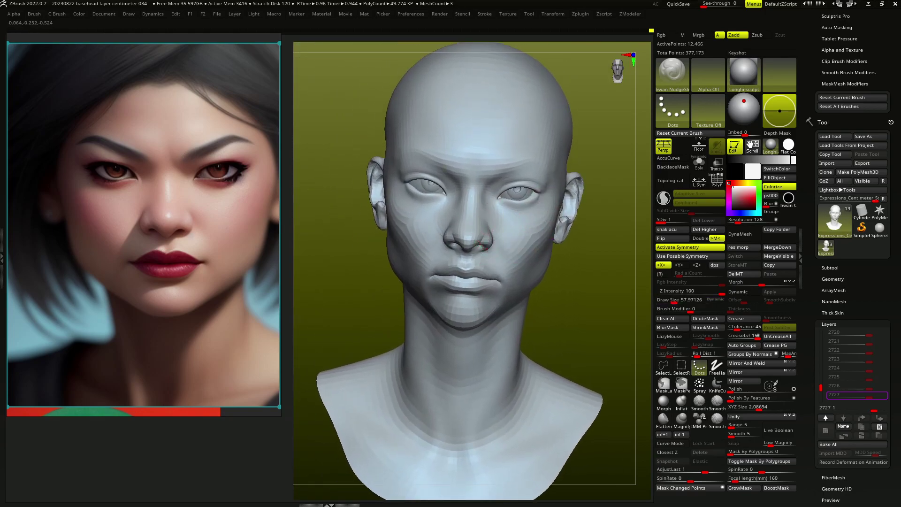
{"action": "mouse_move", "coordinate": [480, 244]}
{"action": "right_mouse_down"}
{"action": "mouse_move", "coordinate": [519, 231]}
{"action": "mouse_move", "coordinate": [412, 241]}
{"action": "mouse_move", "coordinate": [454, 250]}
{"action": "mouse_move", "coordinate": [461, 227]}
{"action": "mouse_move", "coordinate": [451, 234]}
{"action": "mouse_move", "coordinate": [465, 241]}
{"action": "mouse_move", "coordinate": [413, 220]}
{"action": "mouse_move", "coordinate": [436, 233]}
{"action": "mouse_move", "coordinate": [432, 221]}
{"action": "mouse_move", "coordinate": [513, 212]}
{"action": "mouse_move", "coordinate": [444, 243]}
{"action": "mouse_move", "coordinate": [488, 235]}
{"action": "mouse_move", "coordinate": [423, 239]}
{"action": "mouse_move", "coordinate": [454, 261]}
{"action": "mouse_move", "coordinate": [405, 258]}
{"action": "mouse_move", "coordinate": [421, 244]}
{"action": "mouse_move", "coordinate": [412, 272]}
{"action": "mouse_move", "coordinate": [432, 273]}
{"action": "mouse_move", "coordinate": [422, 188]}
{"action": "mouse_move", "coordinate": [479, 275]}
{"action": "mouse_move", "coordinate": [458, 261]}
{"action": "mouse_move", "coordinate": [439, 282]}
{"action": "mouse_move", "coordinate": [446, 289]}
{"action": "mouse_move", "coordinate": [470, 255]}
{"action": "mouse_move", "coordinate": [439, 263]}
{"action": "mouse_move", "coordinate": [449, 253]}
{"action": "mouse_move", "coordinate": [423, 256]}
{"action": "mouse_move", "coordinate": [446, 252]}
{"action": "right_mouse_up"}
{"action": "key", "text": "b"}
{"action": "key", "text": "m"}
{"action": "key", "text": "v"}
{"action": "key", "text": "s"}
Zoom in on the mouth and refine the lips with a smaller brush size.
{"action": "mouse_move", "coordinate": [519, 246]}
{"action": "right_mouse_down"}
{"action": "mouse_move", "coordinate": [496, 270]}
{"action": "mouse_move", "coordinate": [485, 251]}
{"action": "mouse_move", "coordinate": [465, 289]}
{"action": "mouse_move", "coordinate": [417, 258]}
{"action": "mouse_move", "coordinate": [452, 262]}
{"action": "mouse_move", "coordinate": [432, 272]}
{"action": "mouse_move", "coordinate": [441, 281]}
{"action": "mouse_move", "coordinate": [413, 268]}
{"action": "right_mouse_up"}
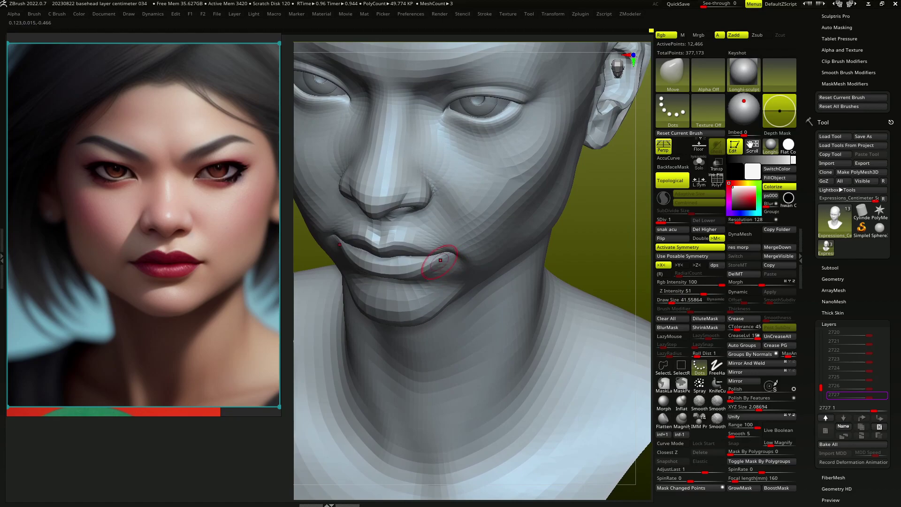
{"action": "mouse_move", "coordinate": [442, 259]}
{"action": "right_mouse_down"}
{"action": "mouse_move", "coordinate": [452, 277]}
{"action": "mouse_move", "coordinate": [371, 256]}
{"action": "mouse_move", "coordinate": [383, 242]}
{"action": "mouse_move", "coordinate": [373, 249]}
{"action": "mouse_move", "coordinate": [474, 241]}
{"action": "mouse_move", "coordinate": [388, 256]}
{"action": "mouse_move", "coordinate": [442, 257]}
{"action": "mouse_move", "coordinate": [472, 221]}
{"action": "mouse_move", "coordinate": [527, 225]}
{"action": "mouse_move", "coordinate": [450, 226]}
{"action": "mouse_move", "coordinate": [469, 206]}
{"action": "mouse_move", "coordinate": [472, 182]}
{"action": "right_mouse_up"}
{"action": "left_click", "coordinate": [375, 256]}
Build up the brow and eyelids with hwan ClayBuildup while turning the head.
{"action": "key", "text": "c"}
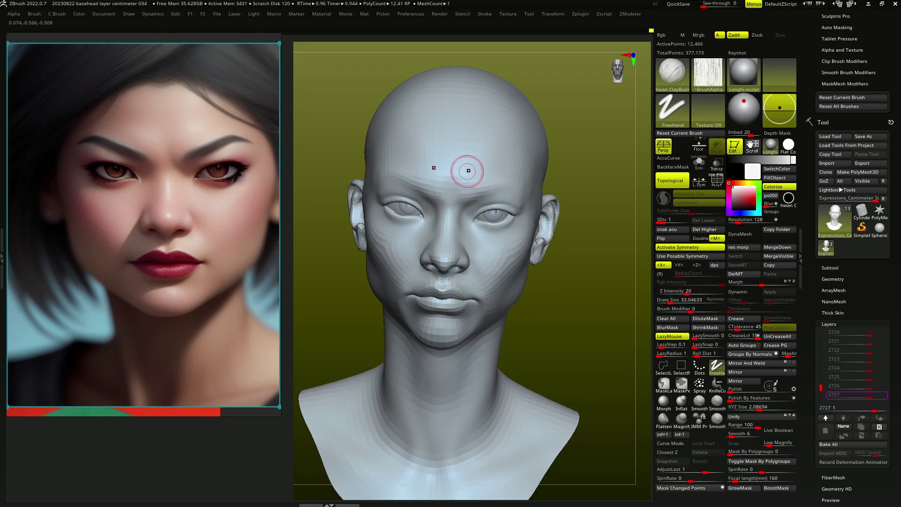
{"action": "right_click_drag", "start_coordinate": [487, 194], "coordinate": [478, 206]}
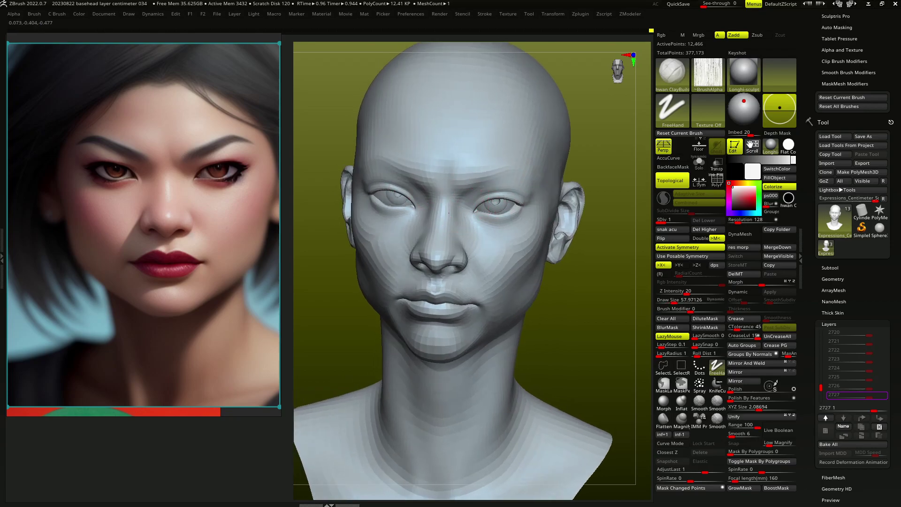
{"action": "mouse_move", "coordinate": [425, 228]}
{"action": "right_mouse_down"}
{"action": "mouse_move", "coordinate": [433, 205]}
{"action": "mouse_move", "coordinate": [378, 181]}
{"action": "right_mouse_up"}
{"action": "mouse_move", "coordinate": [432, 180]}
{"action": "right_mouse_down"}
{"action": "mouse_move", "coordinate": [390, 169]}
{"action": "mouse_move", "coordinate": [357, 184]}
{"action": "mouse_move", "coordinate": [403, 183]}
{"action": "mouse_move", "coordinate": [365, 184]}
{"action": "mouse_move", "coordinate": [406, 192]}
{"action": "mouse_move", "coordinate": [356, 192]}
{"action": "right_mouse_up"}
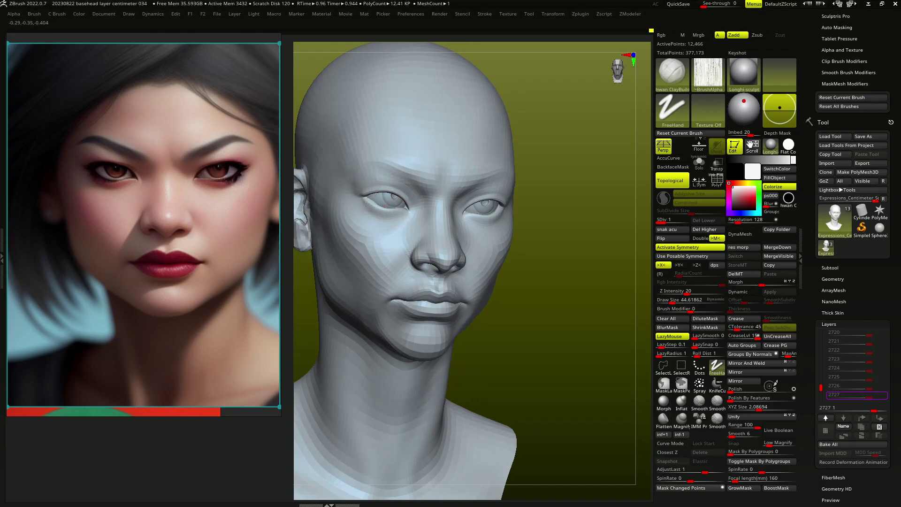
{"action": "right_click_drag", "start_coordinate": [377, 225], "coordinate": [373, 227]}
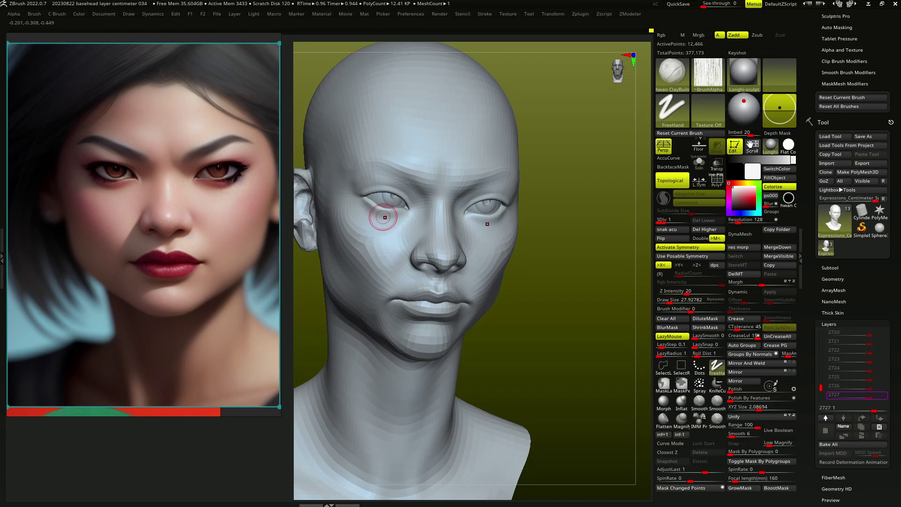
{"action": "mouse_move", "coordinate": [401, 213]}
{"action": "right_mouse_down"}
{"action": "mouse_move", "coordinate": [405, 176]}
{"action": "mouse_move", "coordinate": [382, 212]}
{"action": "mouse_move", "coordinate": [430, 233]}
{"action": "right_mouse_up"}
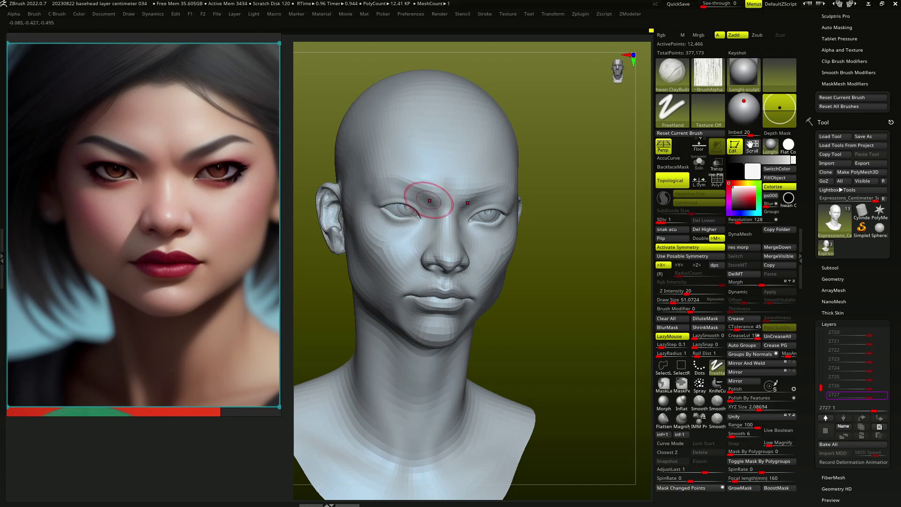
{"action": "mouse_move", "coordinate": [436, 187]}
{"action": "right_mouse_down"}
{"action": "mouse_move", "coordinate": [409, 249]}
{"action": "mouse_move", "coordinate": [428, 281]}
{"action": "mouse_move", "coordinate": [430, 251]}
{"action": "mouse_move", "coordinate": [432, 262]}
{"action": "mouse_move", "coordinate": [399, 266]}
{"action": "mouse_move", "coordinate": [395, 259]}
{"action": "mouse_move", "coordinate": [384, 271]}
{"action": "mouse_move", "coordinate": [407, 239]}
{"action": "mouse_move", "coordinate": [396, 267]}
{"action": "mouse_move", "coordinate": [352, 263]}
{"action": "mouse_move", "coordinate": [387, 261]}
{"action": "right_mouse_up"}
Adjust the forms with Move from a frontal view, then return to ClayBuildup.
{"action": "key", "text": "b"}
{"action": "key", "text": "m"}
{"action": "key", "text": "v"}
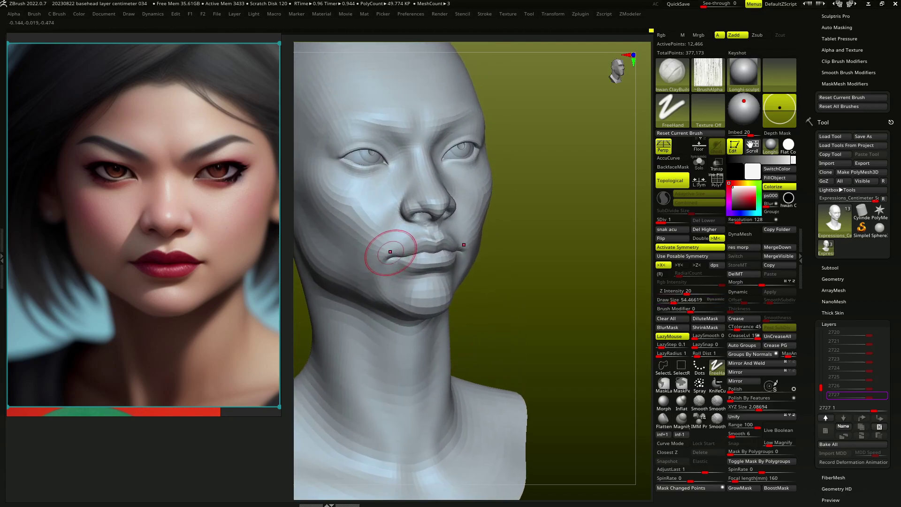
{"action": "mouse_move", "coordinate": [333, 248]}
{"action": "right_mouse_down"}
{"action": "mouse_move", "coordinate": [413, 281]}
{"action": "mouse_move", "coordinate": [366, 253]}
{"action": "mouse_move", "coordinate": [384, 259]}
{"action": "mouse_move", "coordinate": [390, 282]}
{"action": "mouse_move", "coordinate": [401, 243]}
{"action": "mouse_move", "coordinate": [384, 266]}
{"action": "mouse_move", "coordinate": [402, 291]}
{"action": "mouse_move", "coordinate": [382, 276]}
{"action": "mouse_move", "coordinate": [362, 280]}
{"action": "mouse_move", "coordinate": [354, 306]}
{"action": "right_mouse_up"}
{"action": "key", "text": "b"}
{"action": "key", "text": "c"}
{"action": "key", "text": "b"}
Alternate ClayBuildup and Move on the mouth and chin, shrinking the brush for the lips.
{"action": "key", "text": "b"}
{"action": "key", "text": "m"}
{"action": "key", "text": "v"}
{"action": "key", "text": "b"}
{"action": "key", "text": "c"}
{"action": "key", "text": "b"}
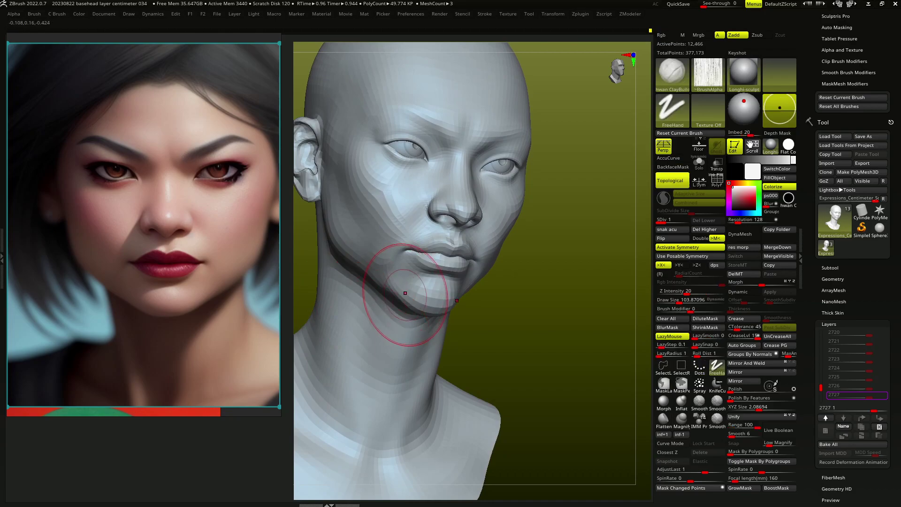
{"action": "mouse_move", "coordinate": [392, 284]}
{"action": "right_mouse_down"}
{"action": "mouse_move", "coordinate": [487, 295]}
{"action": "mouse_move", "coordinate": [407, 250]}
{"action": "mouse_move", "coordinate": [451, 250]}
{"action": "mouse_move", "coordinate": [450, 264]}
{"action": "right_mouse_up"}
{"action": "key", "text": "b"}
{"action": "key", "text": "m"}
{"action": "key", "text": "v"}
{"action": "key", "text": "bracketleft"}
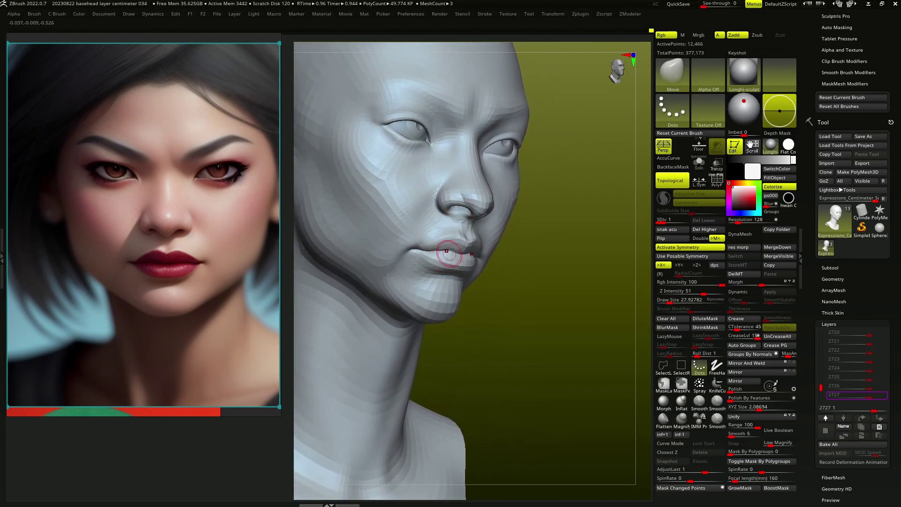
Pull the neck's front and back outlines and jawline with Move at draw size 113.66289.
{"action": "key", "text": "s"}
{"action": "mouse_move", "coordinate": [434, 264]}
{"action": "right_mouse_down"}
{"action": "mouse_move", "coordinate": [445, 267]}
{"action": "mouse_move", "coordinate": [471, 207]}
{"action": "right_mouse_up"}
{"action": "key", "text": "s"}
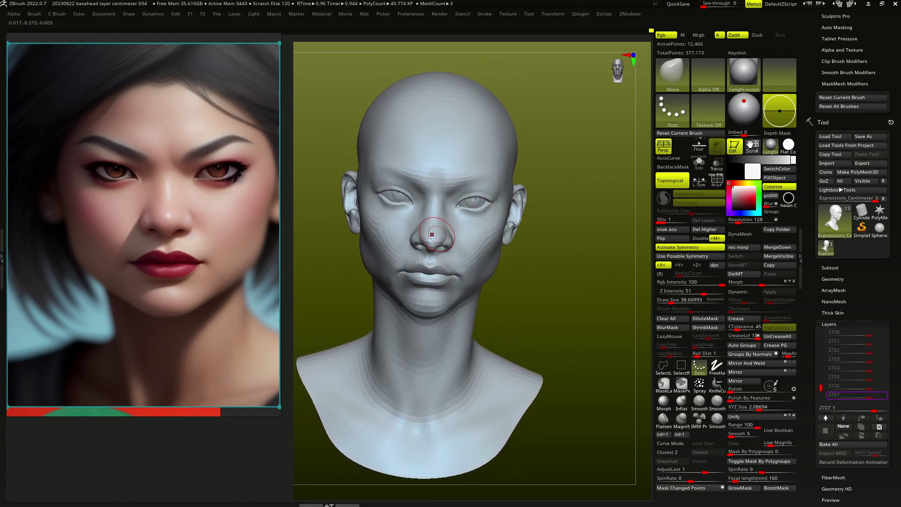
{"action": "key", "text": "s"}
{"action": "mouse_move", "coordinate": [450, 216]}
{"action": "right_mouse_down"}
{"action": "mouse_move", "coordinate": [478, 245]}
{"action": "mouse_move", "coordinate": [507, 236]}
{"action": "mouse_move", "coordinate": [496, 289]}
{"action": "mouse_move", "coordinate": [497, 271]}
{"action": "mouse_move", "coordinate": [503, 288]}
{"action": "mouse_move", "coordinate": [514, 265]}
{"action": "mouse_move", "coordinate": [521, 269]}
{"action": "mouse_move", "coordinate": [453, 233]}
{"action": "mouse_move", "coordinate": [448, 261]}
{"action": "mouse_move", "coordinate": [488, 268]}
{"action": "mouse_move", "coordinate": [462, 262]}
{"action": "mouse_move", "coordinate": [429, 274]}
{"action": "mouse_move", "coordinate": [463, 245]}
{"action": "mouse_move", "coordinate": [412, 251]}
{"action": "mouse_move", "coordinate": [382, 221]}
{"action": "mouse_move", "coordinate": [372, 282]}
{"action": "mouse_move", "coordinate": [445, 272]}
{"action": "mouse_move", "coordinate": [349, 328]}
{"action": "mouse_move", "coordinate": [382, 331]}
{"action": "mouse_move", "coordinate": [415, 277]}
{"action": "right_mouse_up"}
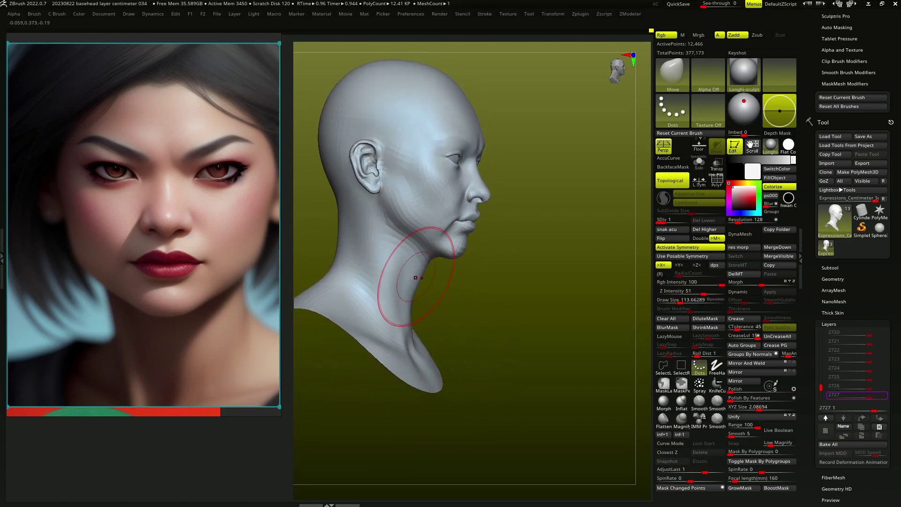
Switch to the MoveB brush and turn the head to a three-quarter side view.
{"action": "key", "text": "b"}
{"action": "key", "text": "m"}
{"action": "key", "text": "b"}
{"action": "mouse_move", "coordinate": [383, 251]}
{"action": "right_mouse_down"}
{"action": "mouse_move", "coordinate": [338, 254]}
{"action": "mouse_move", "coordinate": [413, 262]}
{"action": "mouse_move", "coordinate": [403, 272]}
{"action": "mouse_move", "coordinate": [356, 227]}
{"action": "mouse_move", "coordinate": [359, 198]}
{"action": "mouse_move", "coordinate": [347, 254]}
{"action": "mouse_move", "coordinate": [359, 292]}
{"action": "mouse_move", "coordinate": [358, 258]}
{"action": "mouse_move", "coordinate": [382, 302]}
{"action": "mouse_move", "coordinate": [430, 311]}
{"action": "right_mouse_up"}
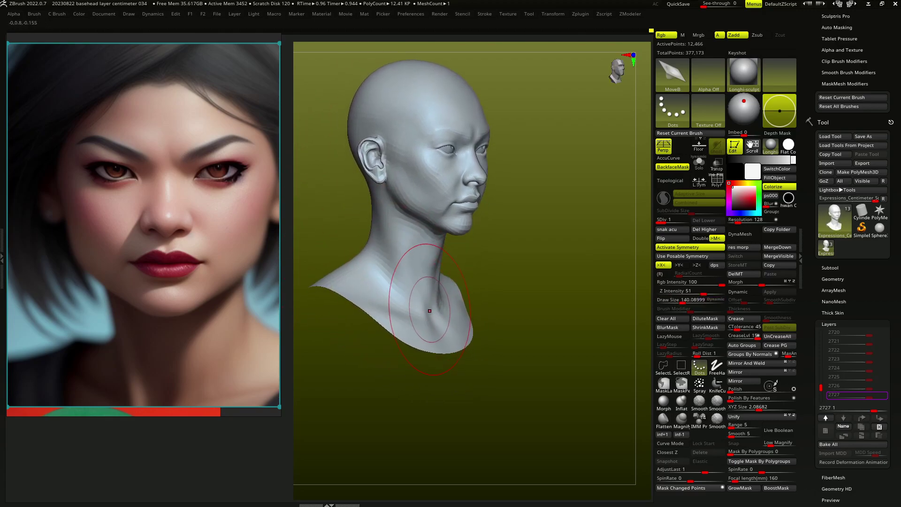
{"action": "right_click_drag", "start_coordinate": [375, 281], "coordinate": [375, 285]}
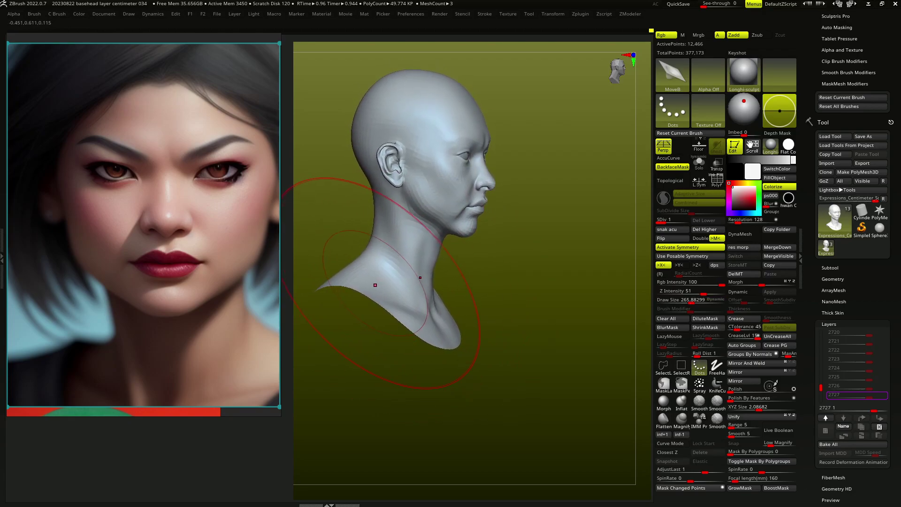
With Move Topological at draw size 54.47, push the neck fuller, then check the front.
{"action": "key", "text": "b"}
{"action": "key", "text": "m"}
{"action": "key", "text": "v"}
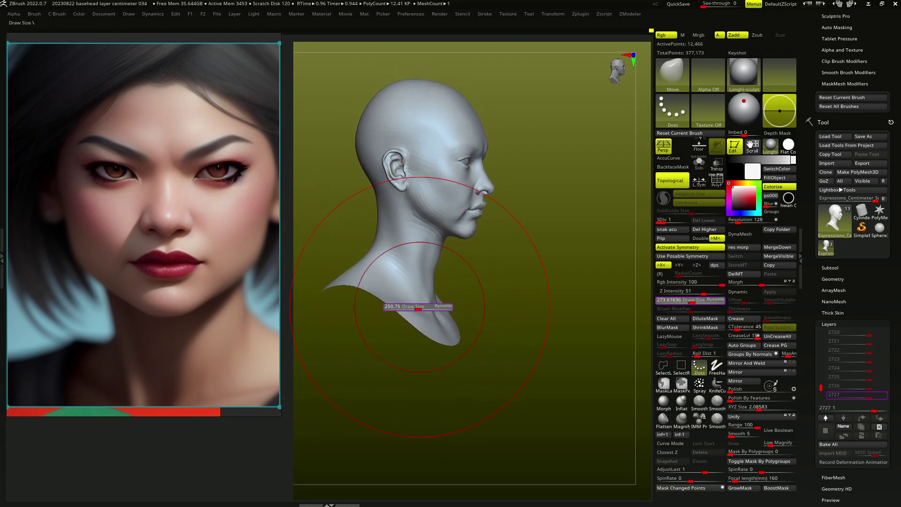
{"action": "left_click_drag", "start_coordinate": [418, 309], "coordinate": [425, 309]}
{"action": "mouse_move", "coordinate": [418, 307]}
{"action": "right_mouse_down"}
{"action": "mouse_move", "coordinate": [394, 286]}
{"action": "mouse_move", "coordinate": [438, 301]}
{"action": "right_mouse_up"}
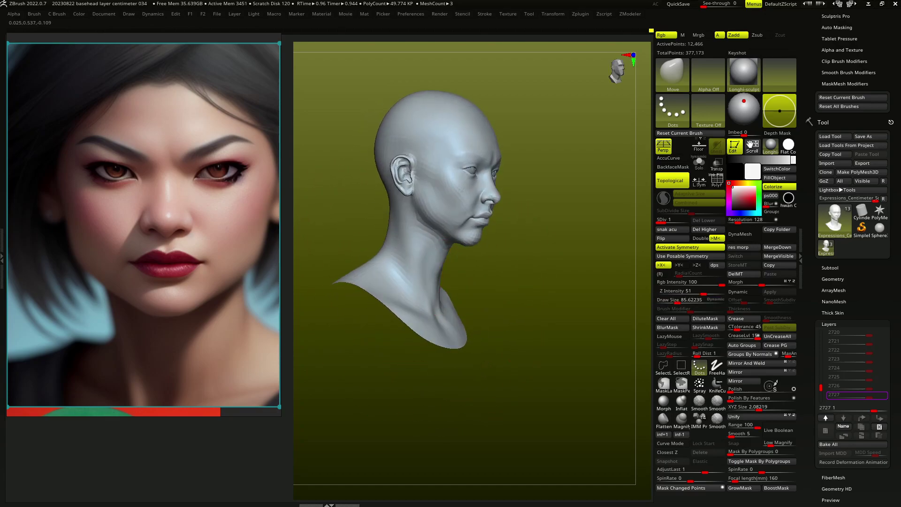
{"action": "right_click_drag", "start_coordinate": [454, 308], "coordinate": [410, 251]}
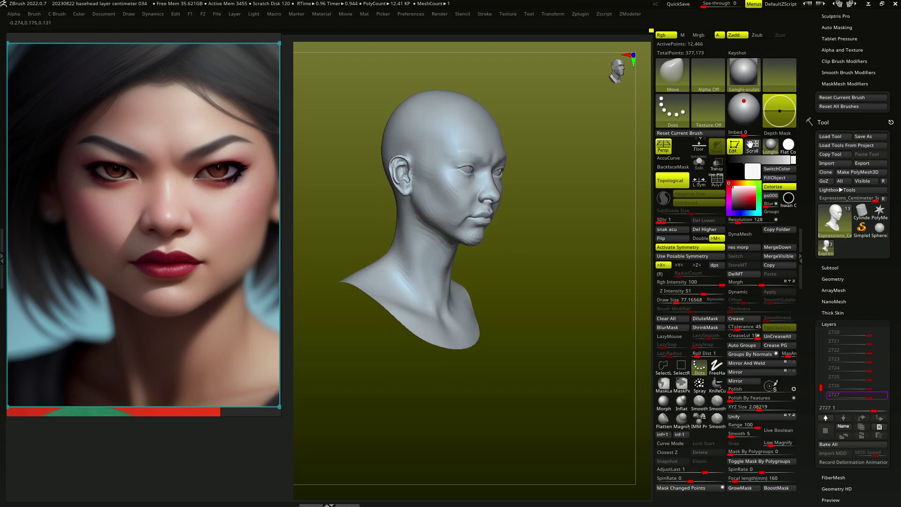
{"action": "right_click_drag", "start_coordinate": [413, 300], "coordinate": [450, 301]}
{"action": "right_click_drag", "start_coordinate": [408, 266], "coordinate": [412, 302]}
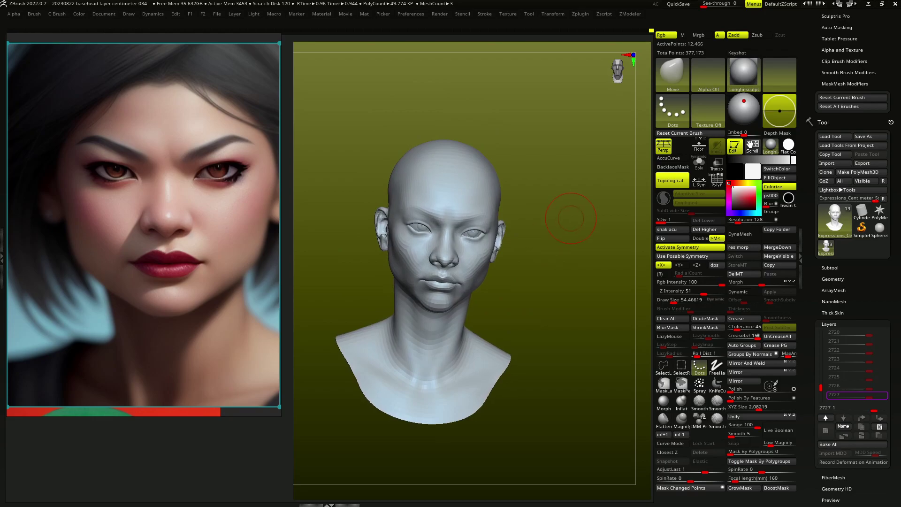
Carve the upper eyelid creases with a small hwan XMD FreeHand brush in close-up.
{"action": "key", "text": "1"}
{"action": "right_click_drag", "start_coordinate": [545, 273], "coordinate": [507, 197], "text": "alt"}
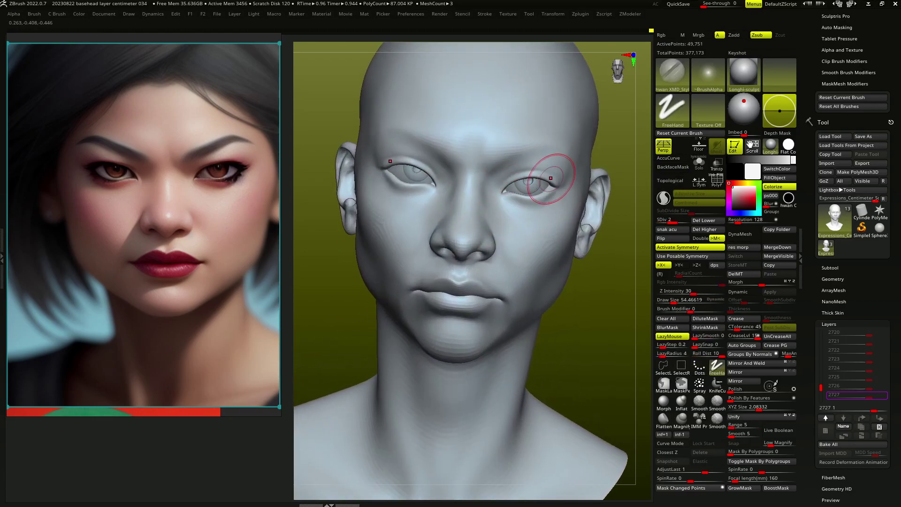
{"action": "mouse_move", "coordinate": [551, 178]}
{"action": "right_mouse_down"}
{"action": "mouse_move", "coordinate": [499, 201]}
{"action": "mouse_move", "coordinate": [400, 194]}
{"action": "right_mouse_up"}
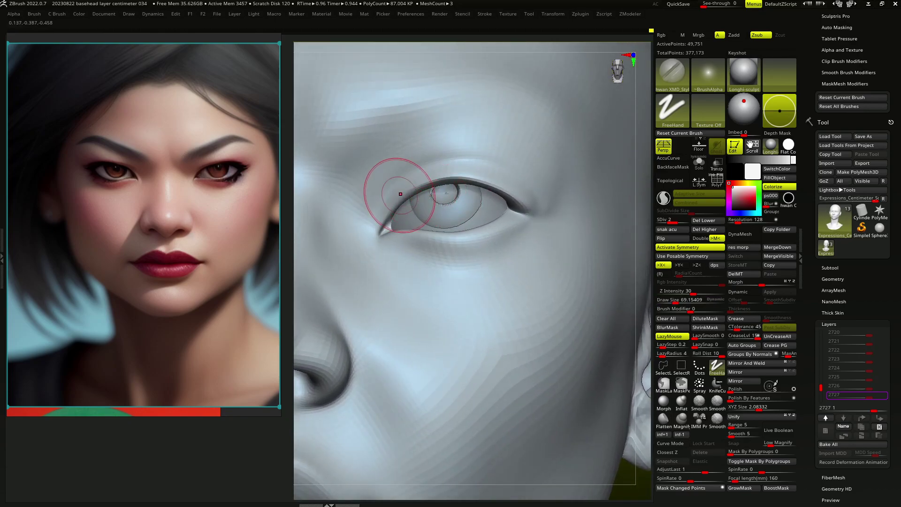
{"action": "key", "text": "bracketleft"}
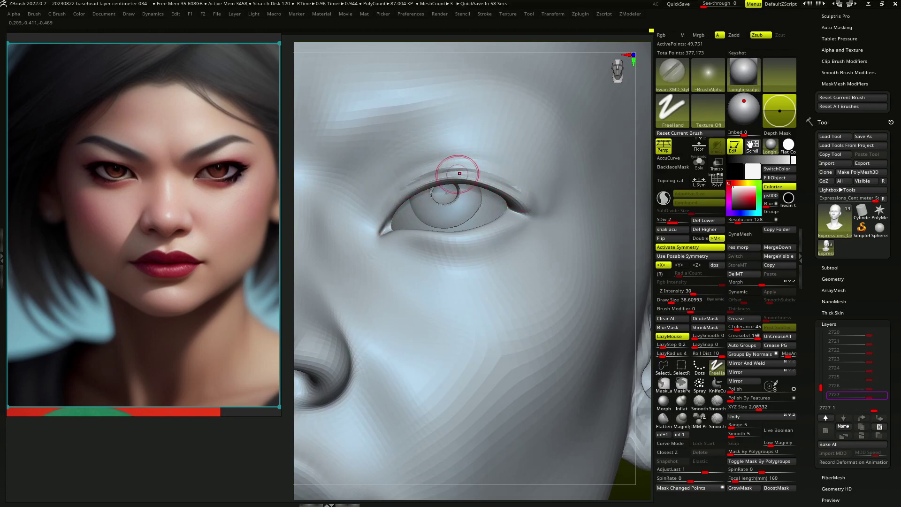
{"action": "right_click_drag", "start_coordinate": [494, 185], "coordinate": [488, 186]}
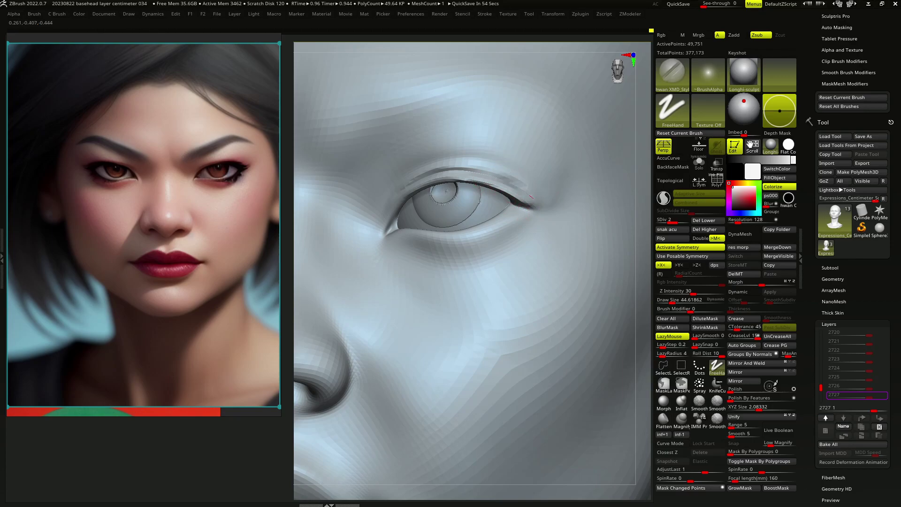
{"action": "right_click_drag", "start_coordinate": [531, 196], "coordinate": [426, 211]}
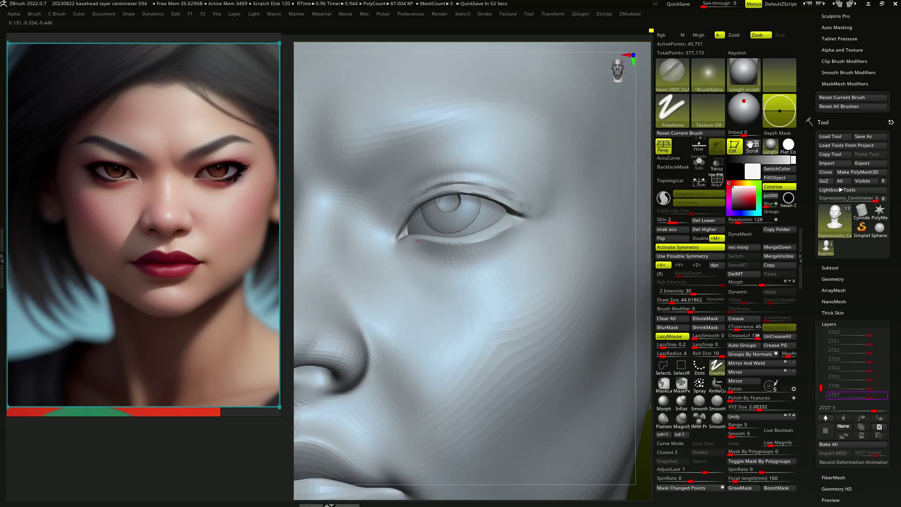
{"action": "key", "text": "bracketright"}
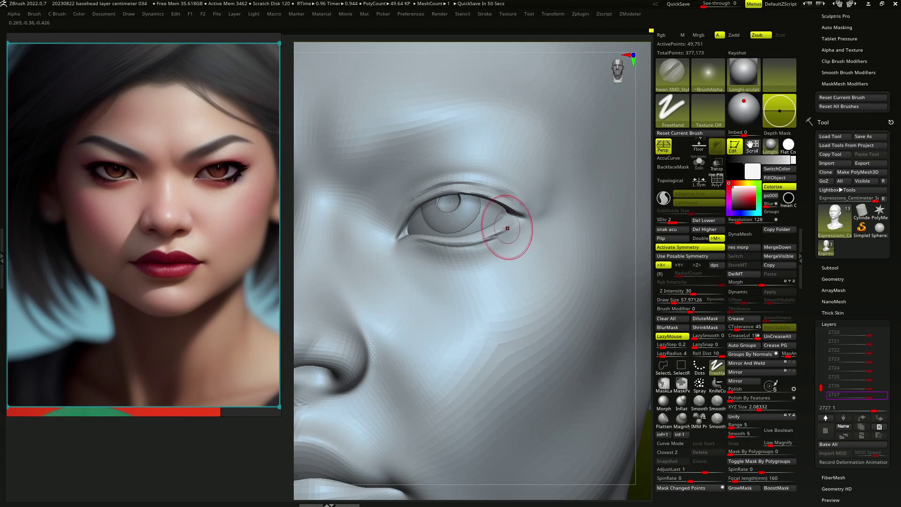
{"action": "key", "text": "bracketright"}
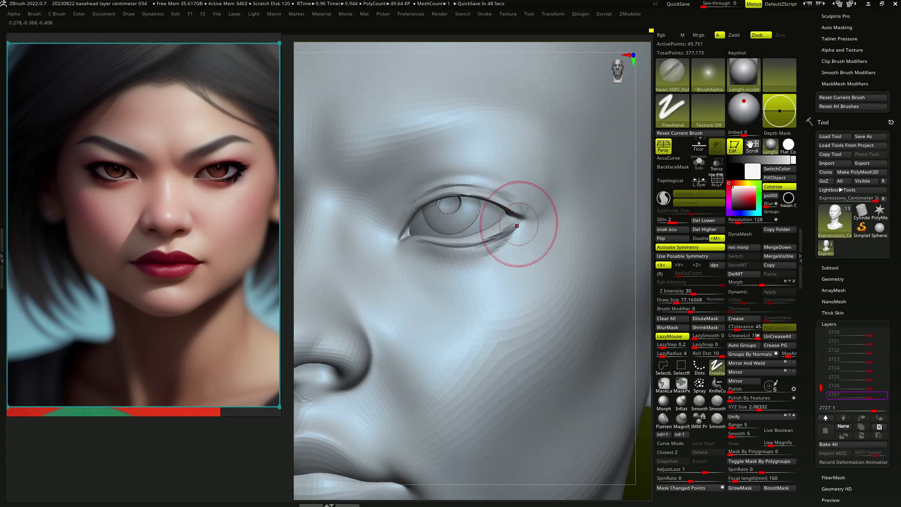
Frame the whole head, then rotate and zoom back in on the face.
{"action": "key", "text": "f"}
{"action": "key", "text": "bracketleft"}
{"action": "key", "text": "bracketleft"}
{"action": "key", "text": "bracketleft"}
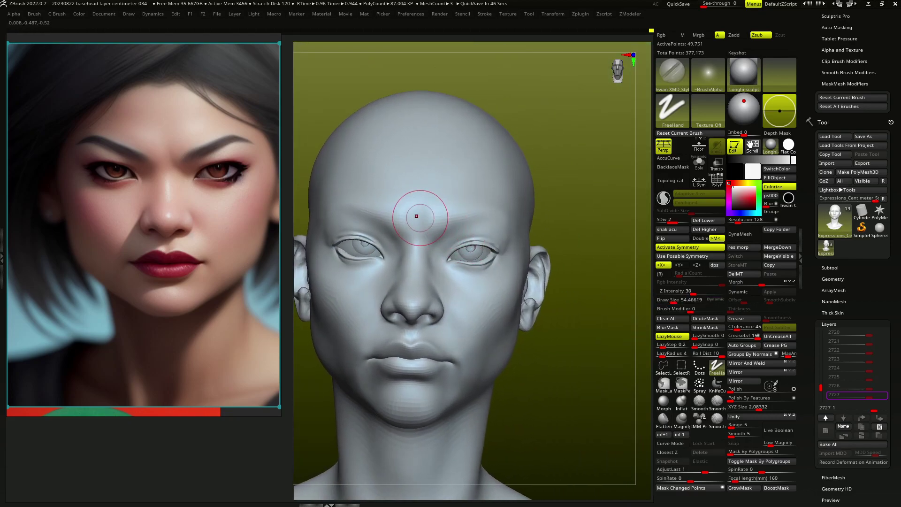
{"action": "right_click_drag", "start_coordinate": [426, 230], "coordinate": [435, 228]}
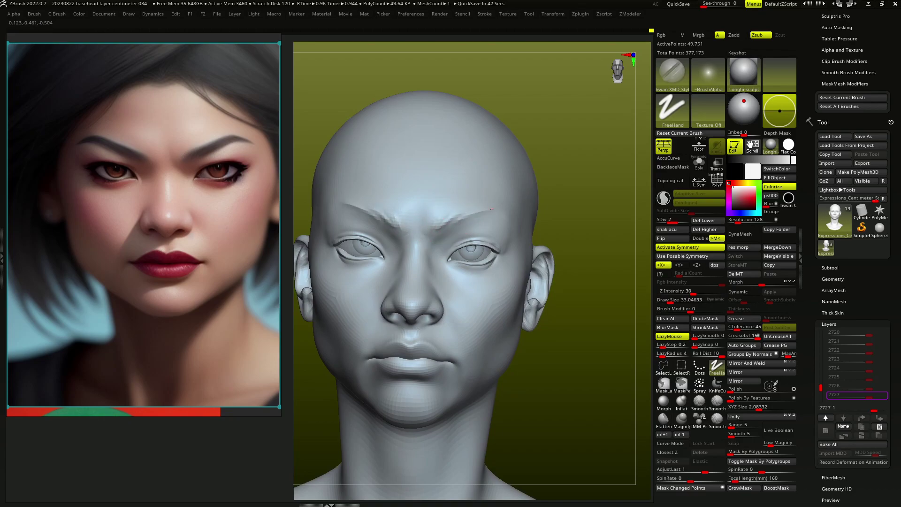
{"action": "right_click_drag", "start_coordinate": [505, 209], "coordinate": [485, 212]}
{"action": "mouse_move", "coordinate": [533, 230]}
{"action": "right_mouse_down"}
{"action": "mouse_move", "coordinate": [472, 235]}
{"action": "mouse_move", "coordinate": [435, 258]}
{"action": "mouse_move", "coordinate": [413, 236]}
{"action": "mouse_move", "coordinate": [406, 265]}
{"action": "mouse_move", "coordinate": [446, 291]}
{"action": "mouse_move", "coordinate": [529, 239]}
{"action": "right_mouse_up"}
At SDiv 3, shape the lips and outer eye corners with the Standard brush, then smooth.
{"action": "key", "text": "d"}
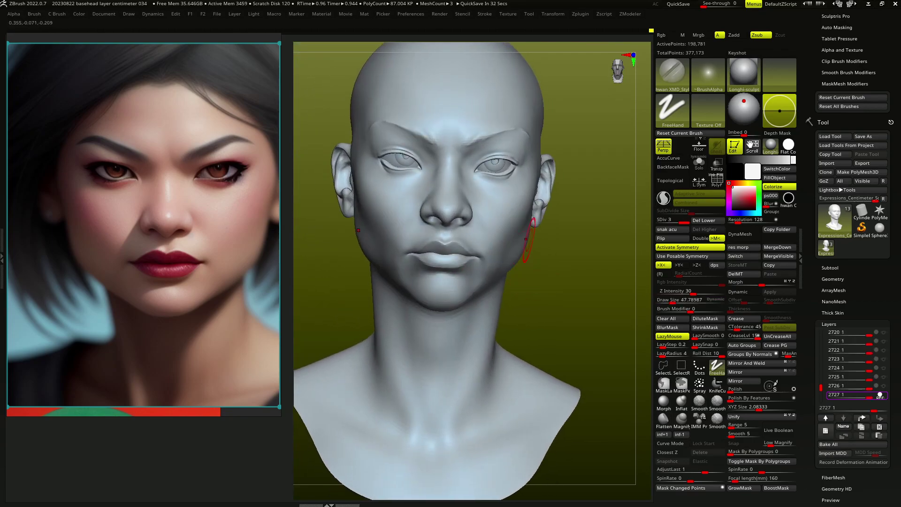
{"action": "key", "text": "1"}
{"action": "mouse_move", "coordinate": [479, 147]}
{"action": "right_mouse_down"}
{"action": "mouse_move", "coordinate": [466, 131]}
{"action": "mouse_move", "coordinate": [463, 152]}
{"action": "mouse_move", "coordinate": [506, 159]}
{"action": "mouse_move", "coordinate": [430, 211]}
{"action": "mouse_move", "coordinate": [432, 251]}
{"action": "right_mouse_up"}
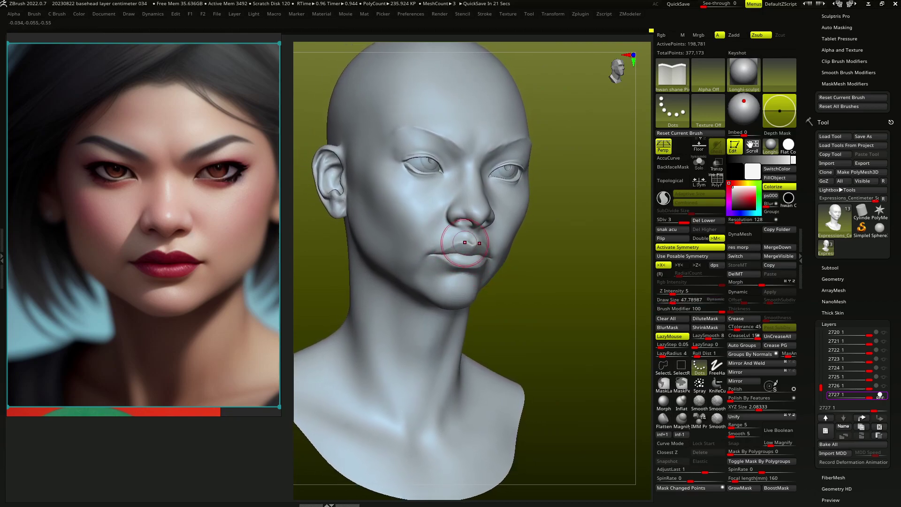
{"action": "mouse_move", "coordinate": [467, 266]}
{"action": "right_mouse_down"}
{"action": "mouse_move", "coordinate": [430, 160]}
{"action": "mouse_move", "coordinate": [389, 170]}
{"action": "mouse_move", "coordinate": [390, 137]}
{"action": "mouse_move", "coordinate": [404, 126]}
{"action": "mouse_move", "coordinate": [402, 188]}
{"action": "mouse_move", "coordinate": [428, 209]}
{"action": "mouse_move", "coordinate": [419, 197]}
{"action": "mouse_move", "coordinate": [372, 191]}
{"action": "right_mouse_up"}
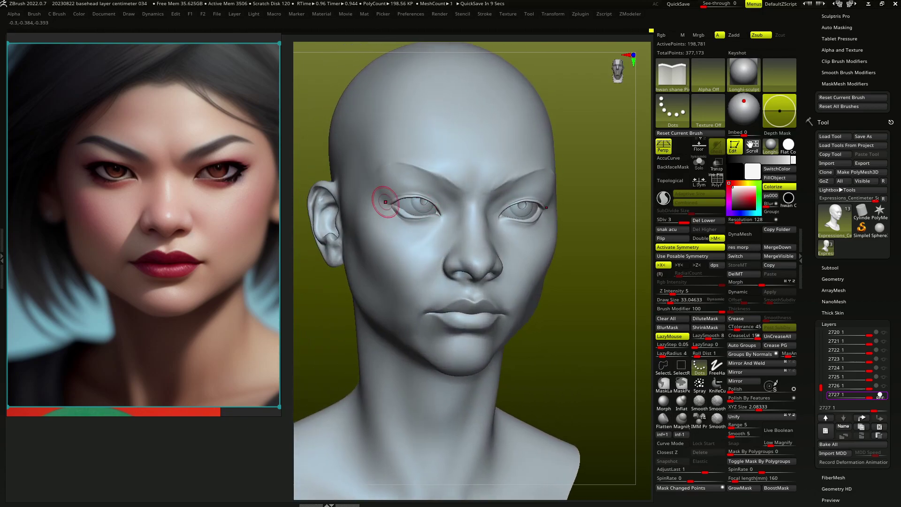
{"action": "mouse_move", "coordinate": [434, 174]}
{"action": "right_mouse_down"}
{"action": "mouse_move", "coordinate": [588, 263]}
{"action": "mouse_move", "coordinate": [576, 318]}
{"action": "right_mouse_up"}
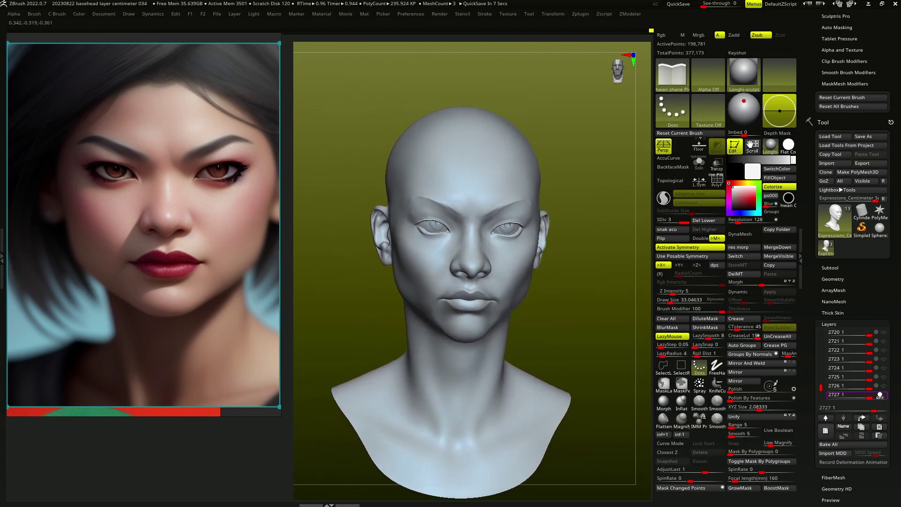
{"action": "key", "text": "shift"}
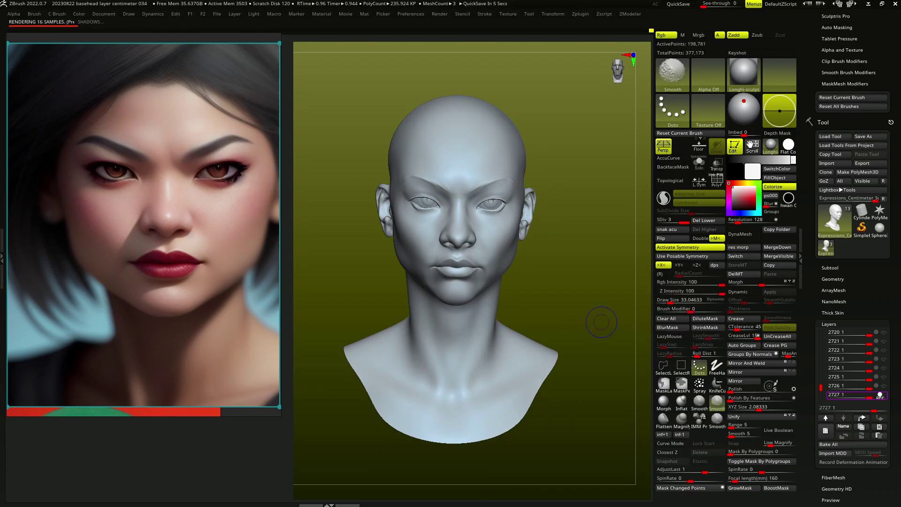